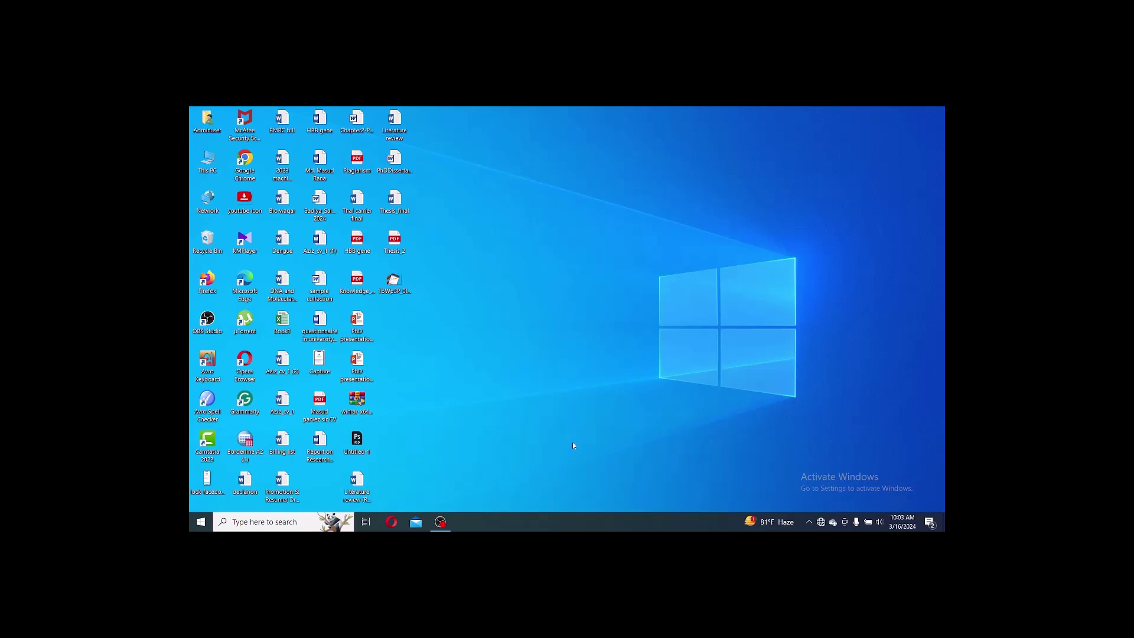
# Open the Network and Sharing Center in Control Panel and bring up the network adapter connections.
pyautogui.click(266, 524)
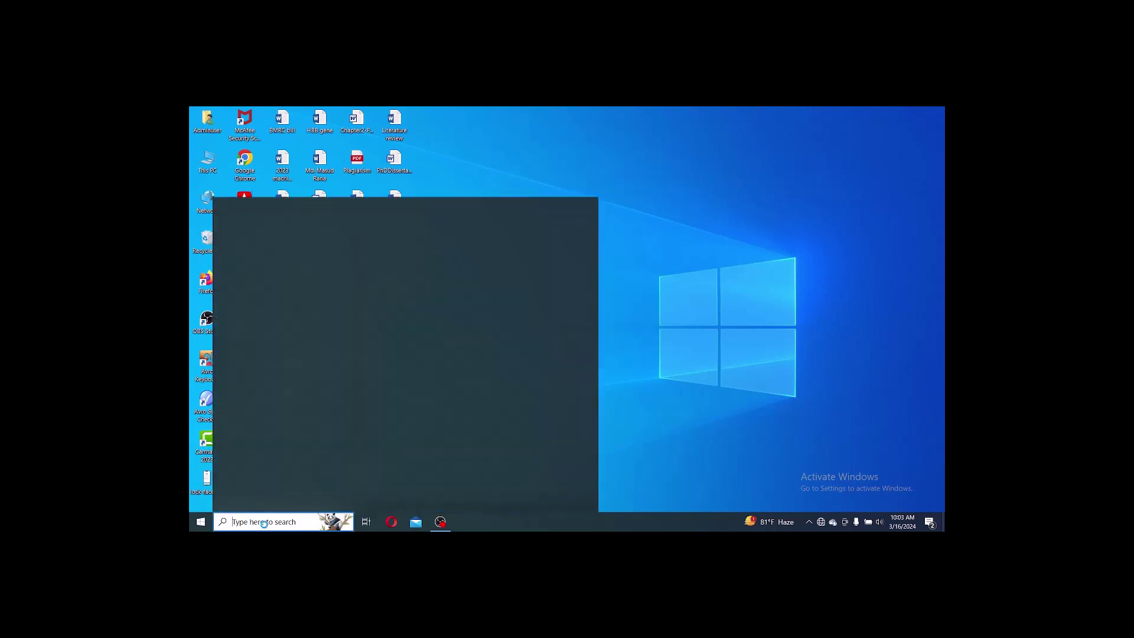
pyautogui.write('control')
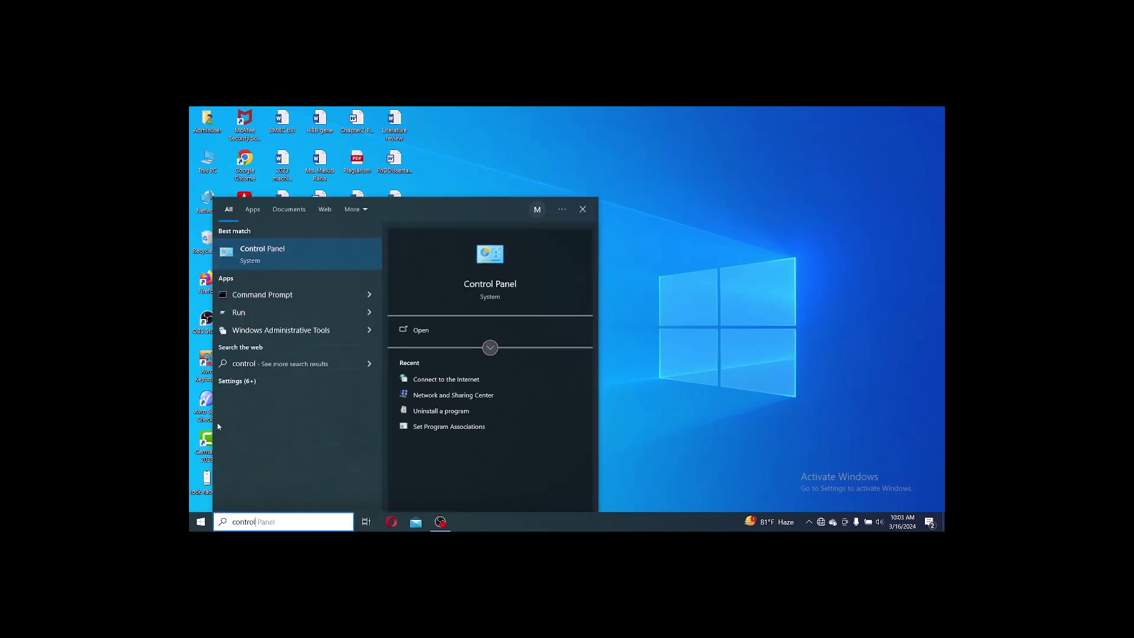
pyautogui.click(261, 251)
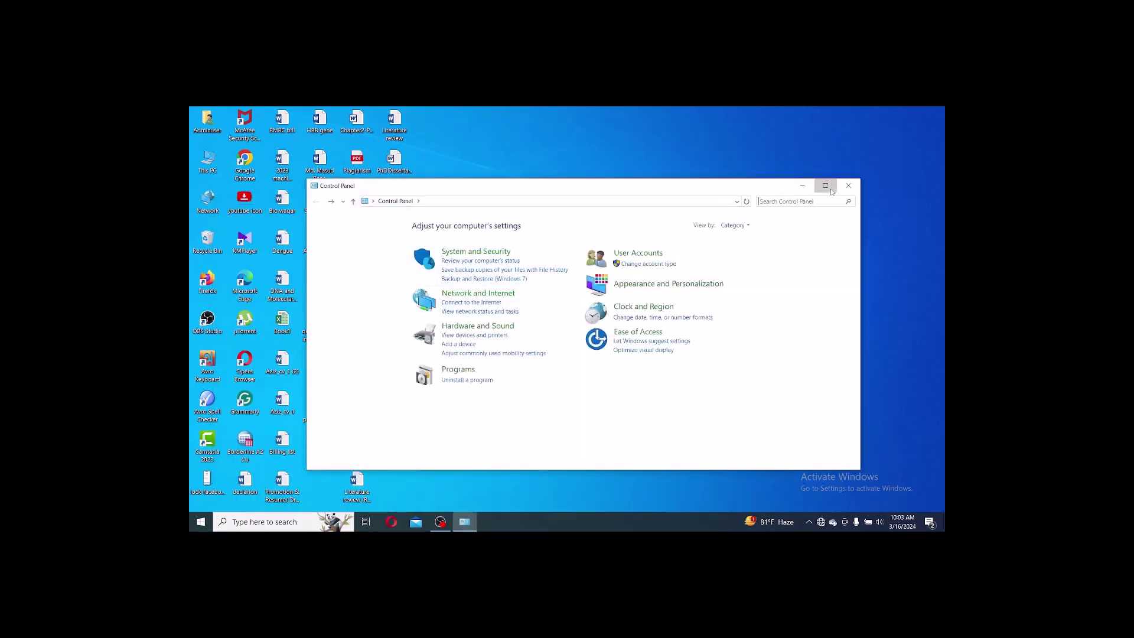
pyautogui.click(825, 185)
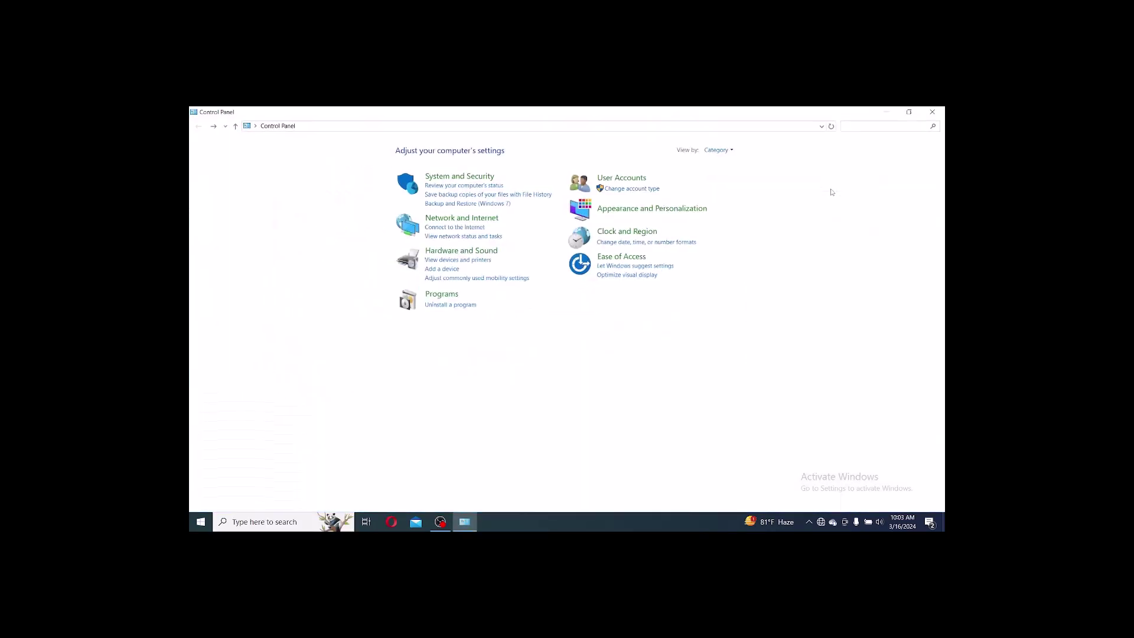
pyautogui.click(461, 223)
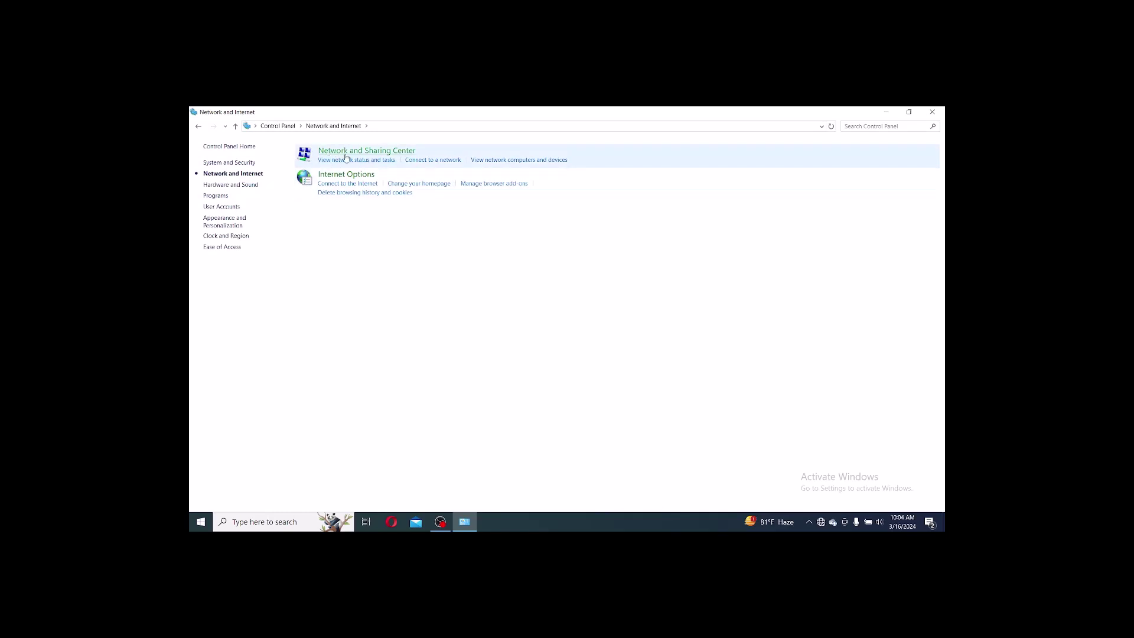
pyautogui.click(390, 159)
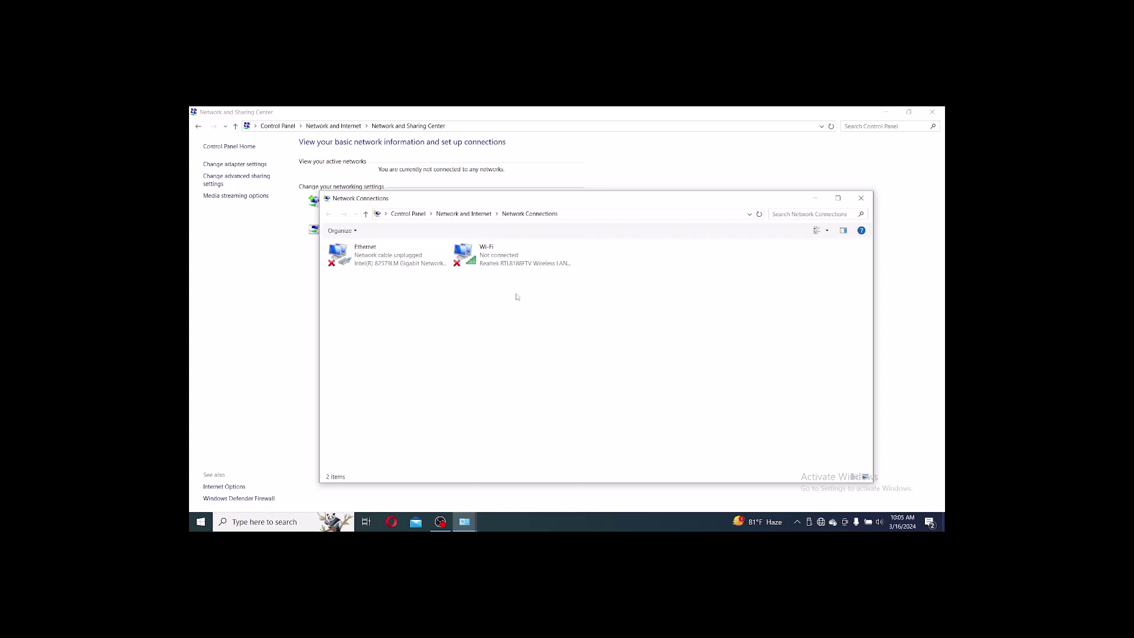
# Disable and re-enable the Wi-Fi adapter, and close the network connection and Control Panel windows.
pyautogui.rightClick(480, 258)
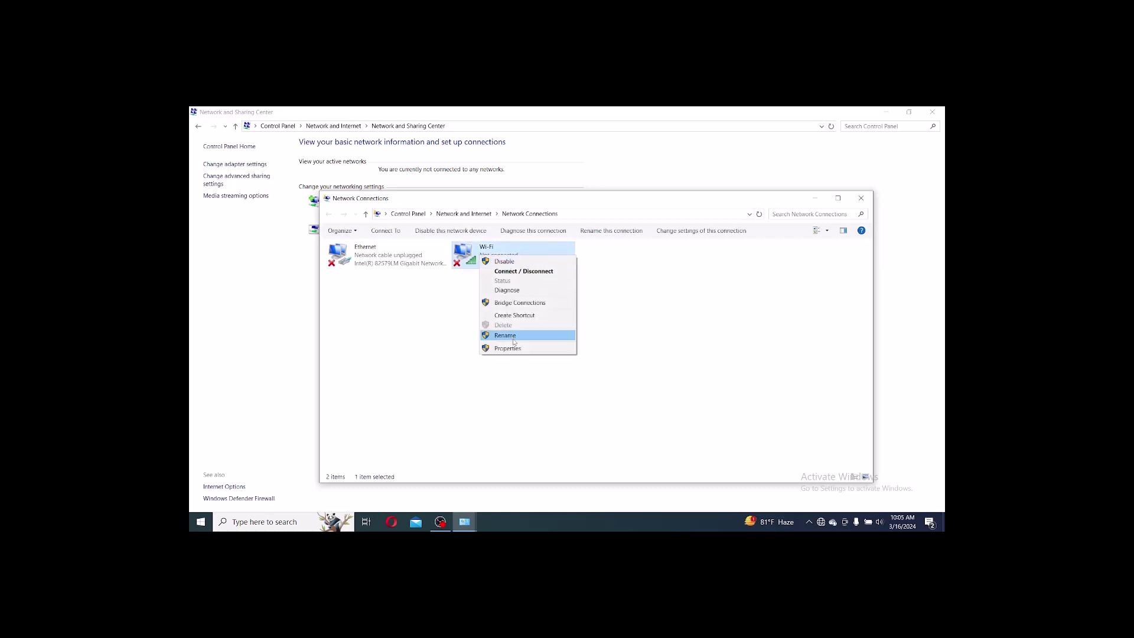
pyautogui.click(506, 262)
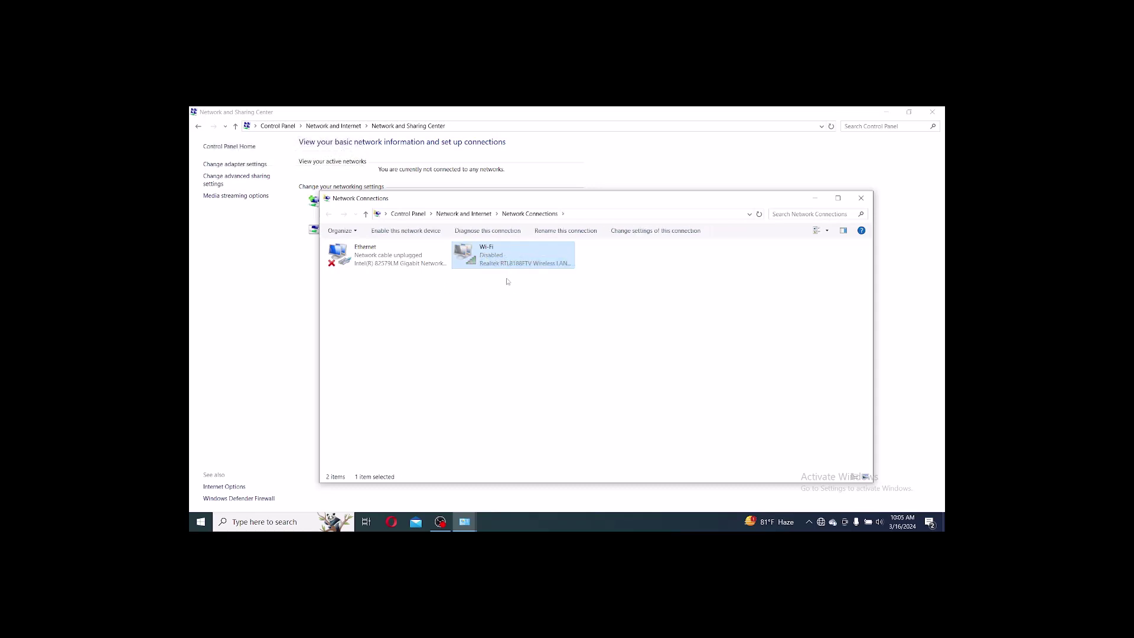
pyautogui.rightClick(497, 261)
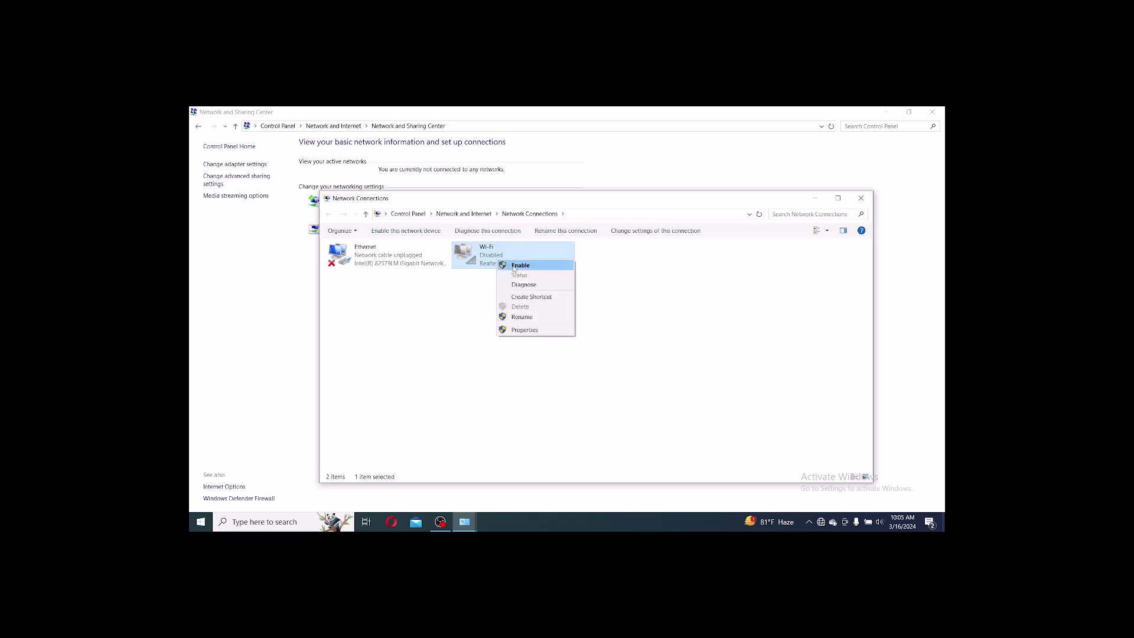
pyautogui.click(518, 267)
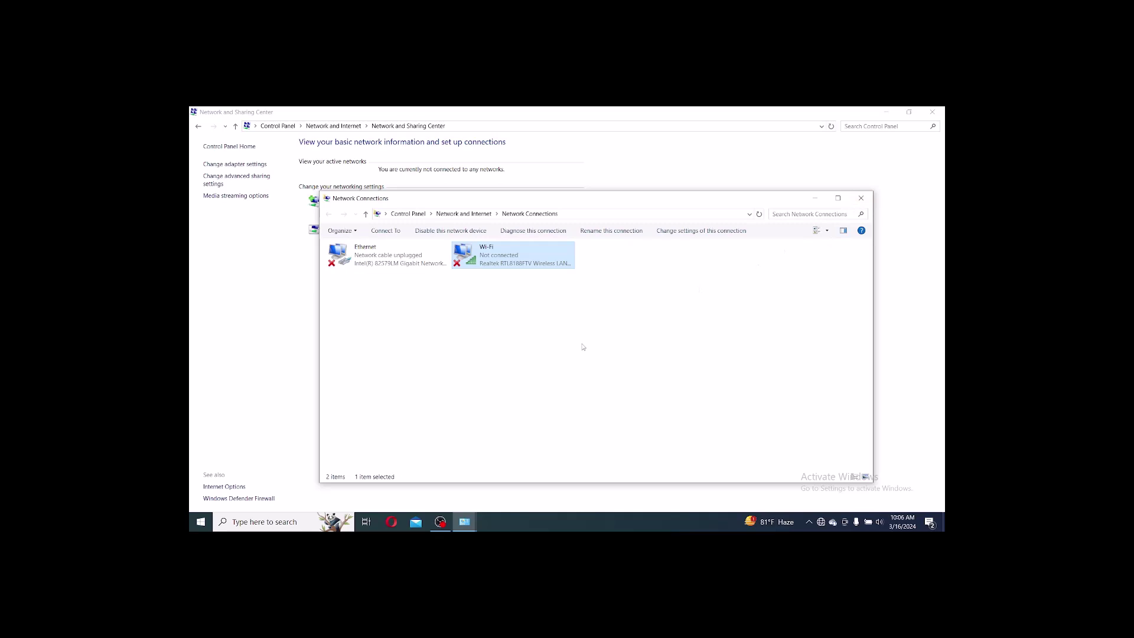
pyautogui.click(861, 199)
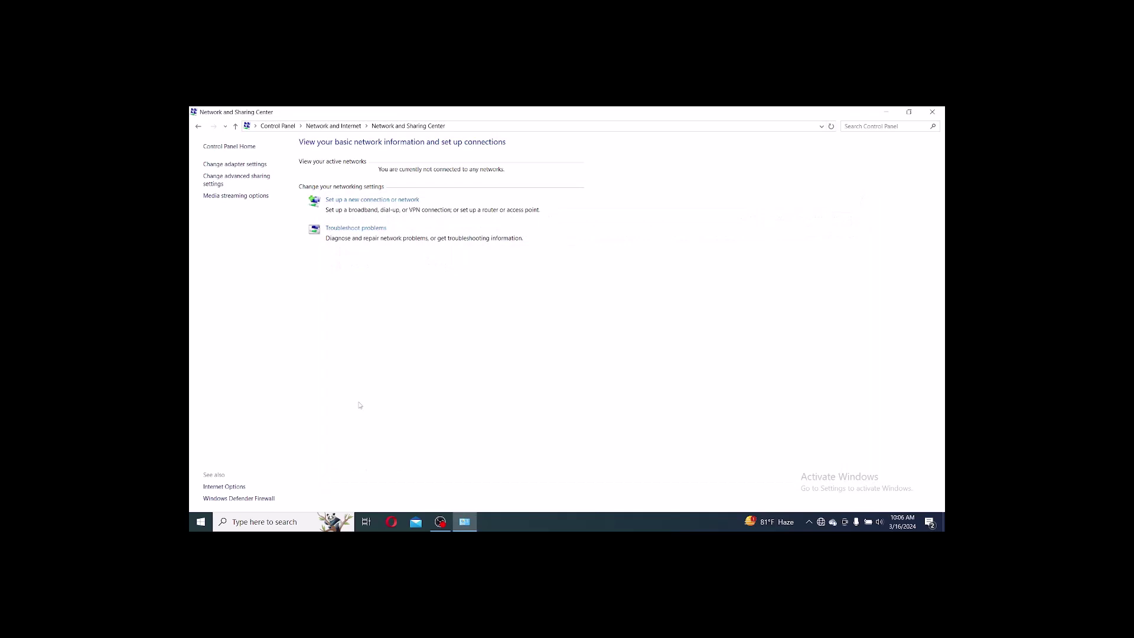
pyautogui.click(932, 112)
# Run a network reset from the Network & Internet section of Windows Settings and confirm it.
pyautogui.click(240, 522)
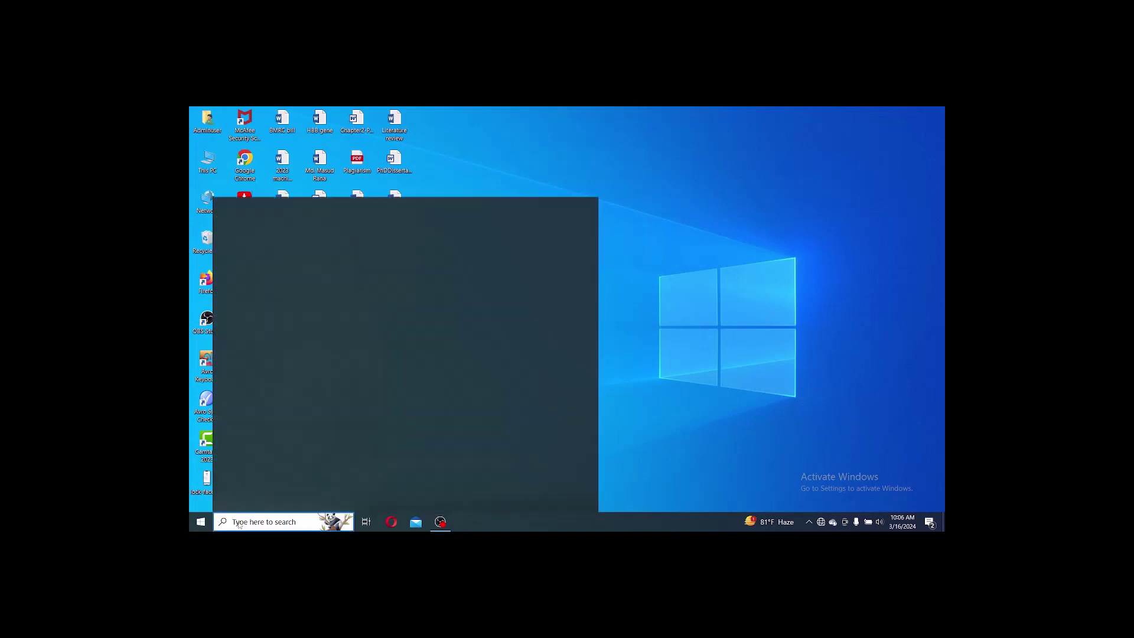
pyautogui.write('se')
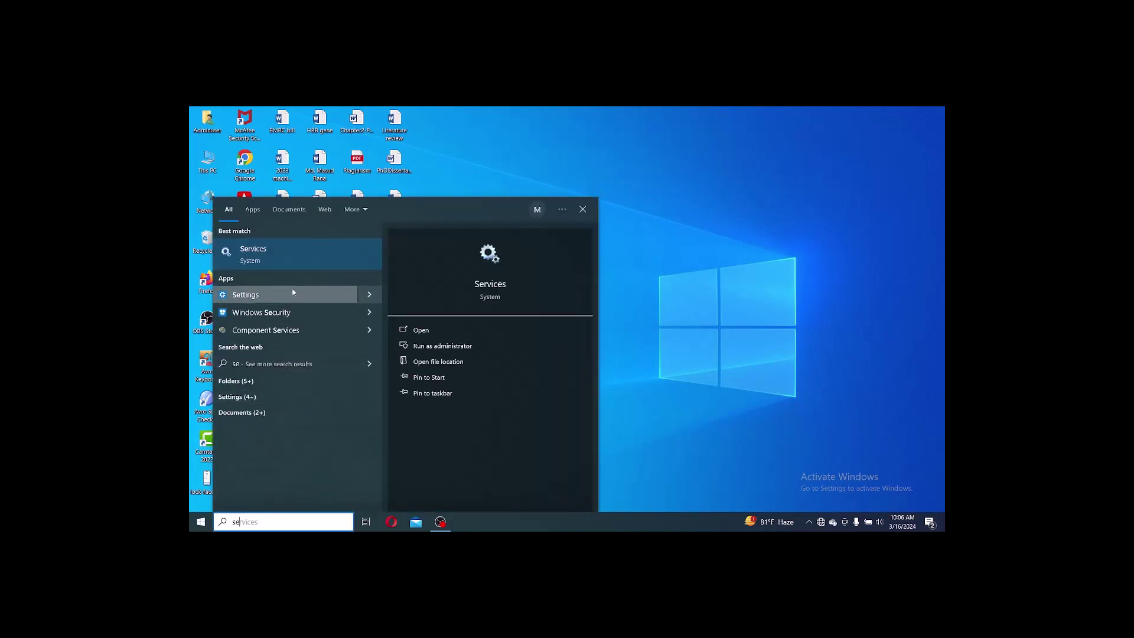
pyautogui.click(293, 293)
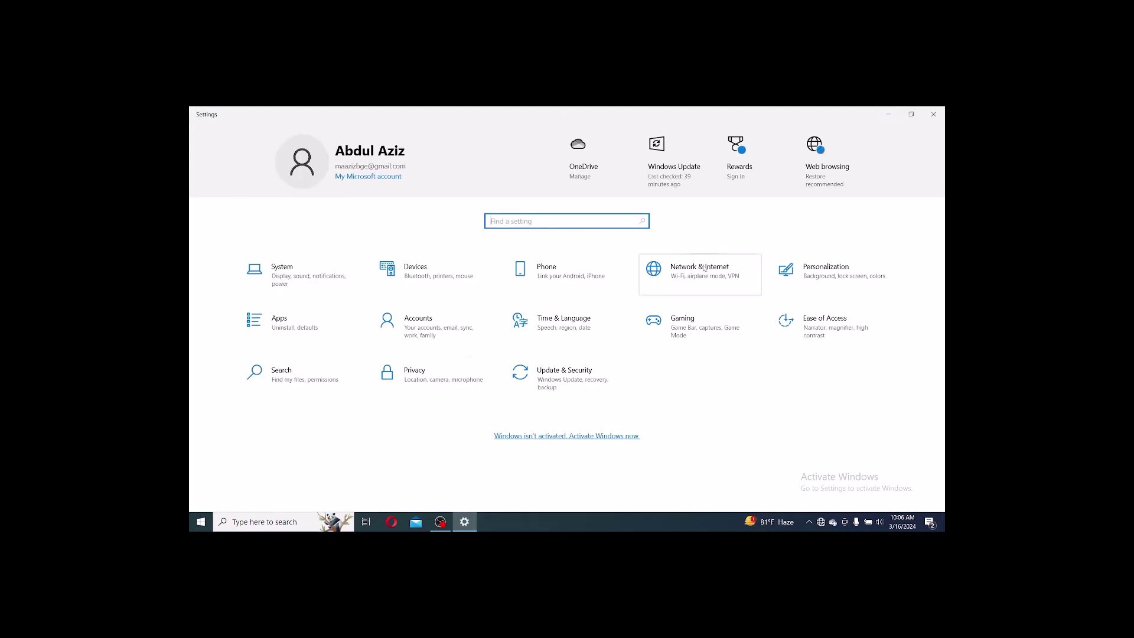
pyautogui.click(688, 270)
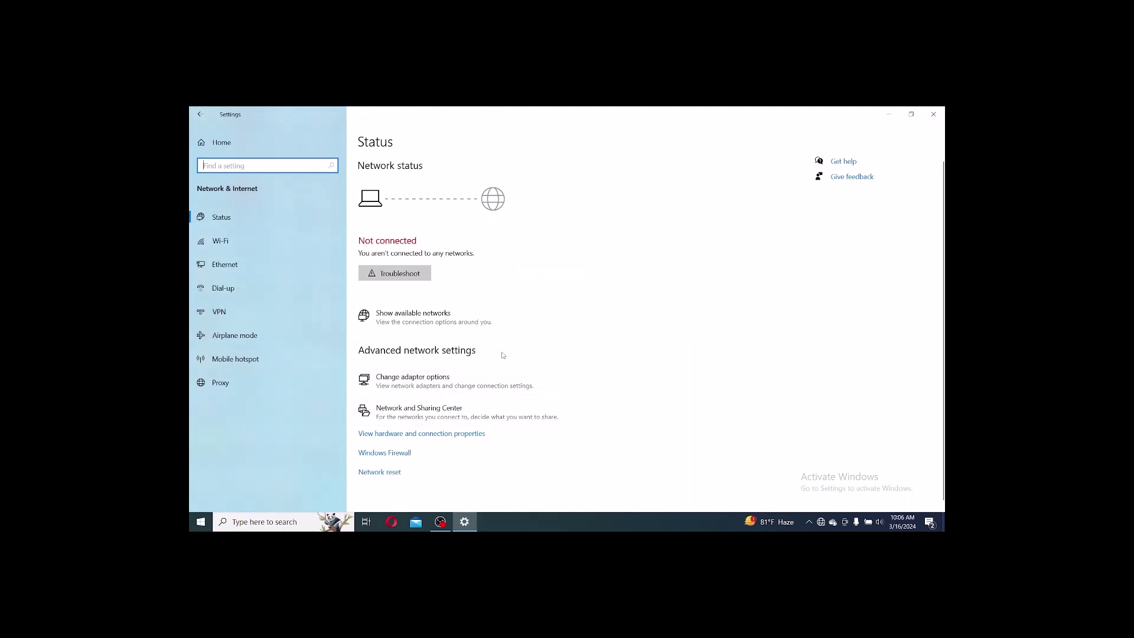
pyautogui.click(377, 472)
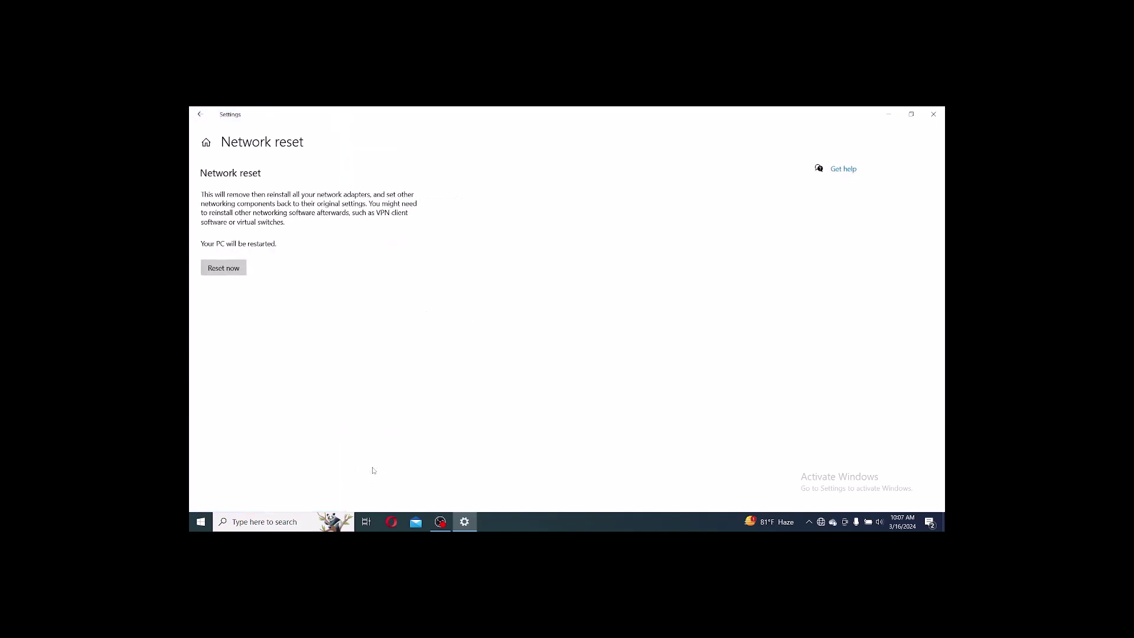
pyautogui.click(232, 270)
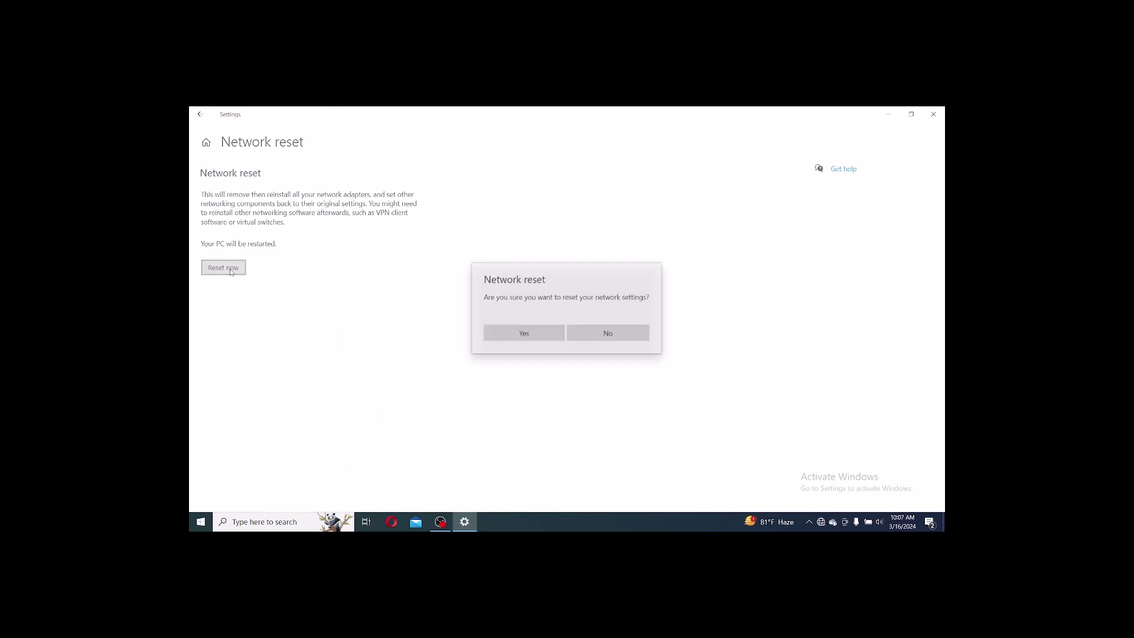
pyautogui.click(525, 334)
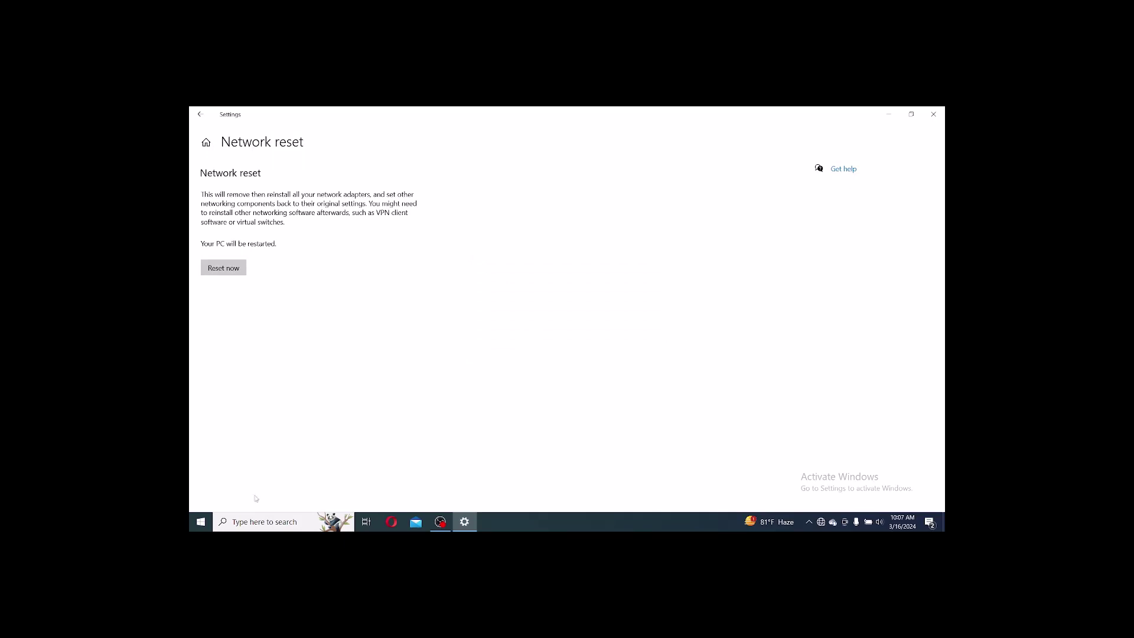
# Restart the computer.
pyautogui.click(200, 521)
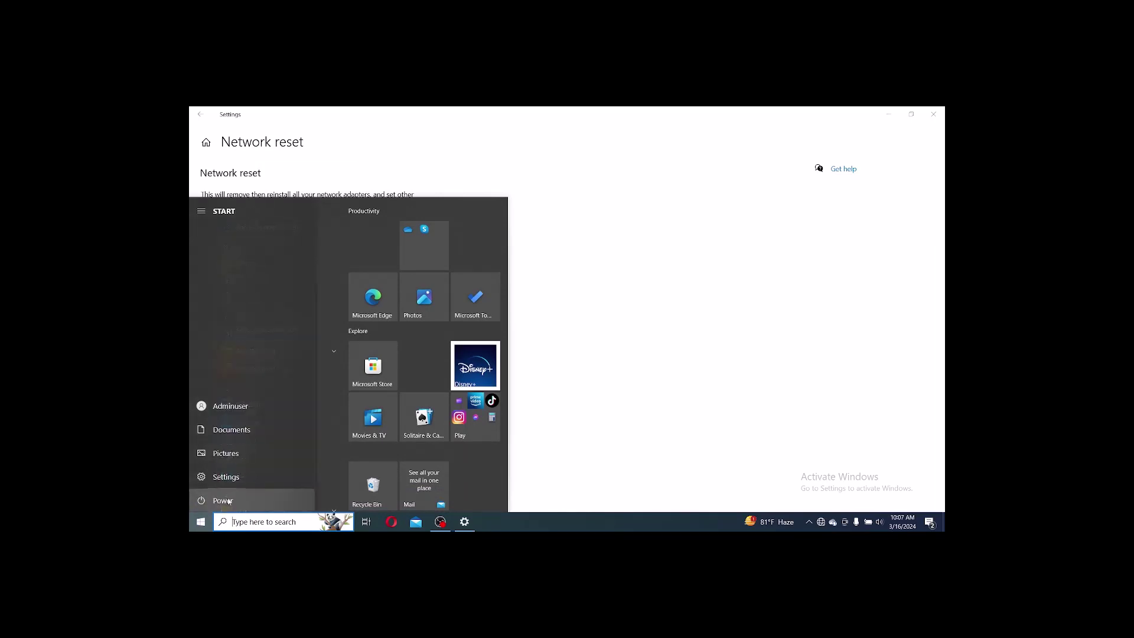
pyautogui.click(227, 501)
pyautogui.click(220, 459)
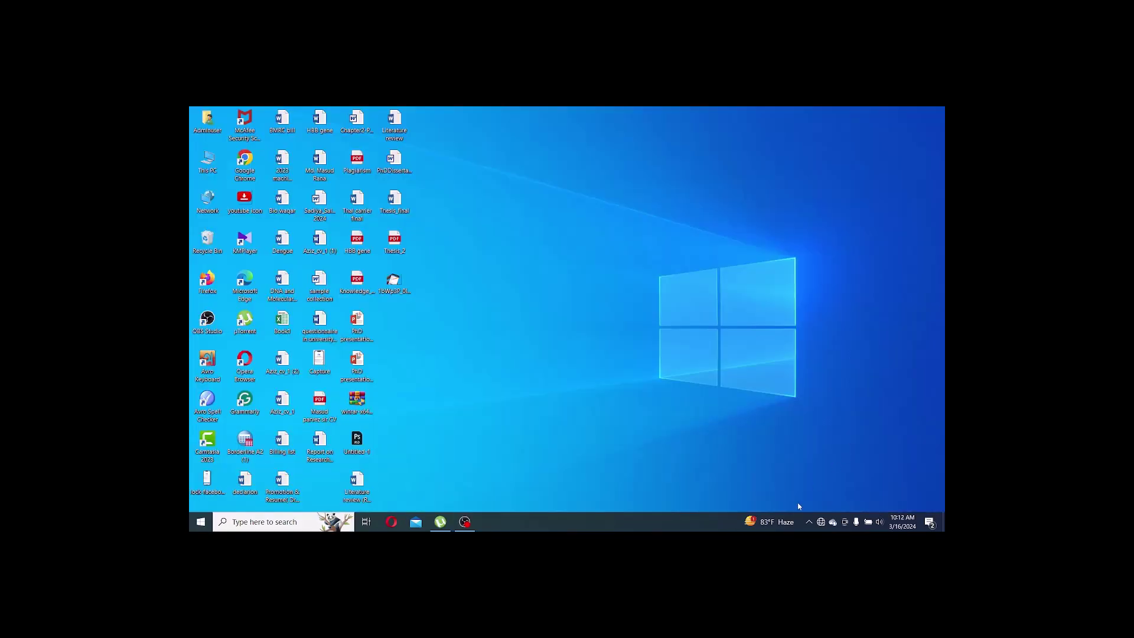
pyautogui.click(809, 521)
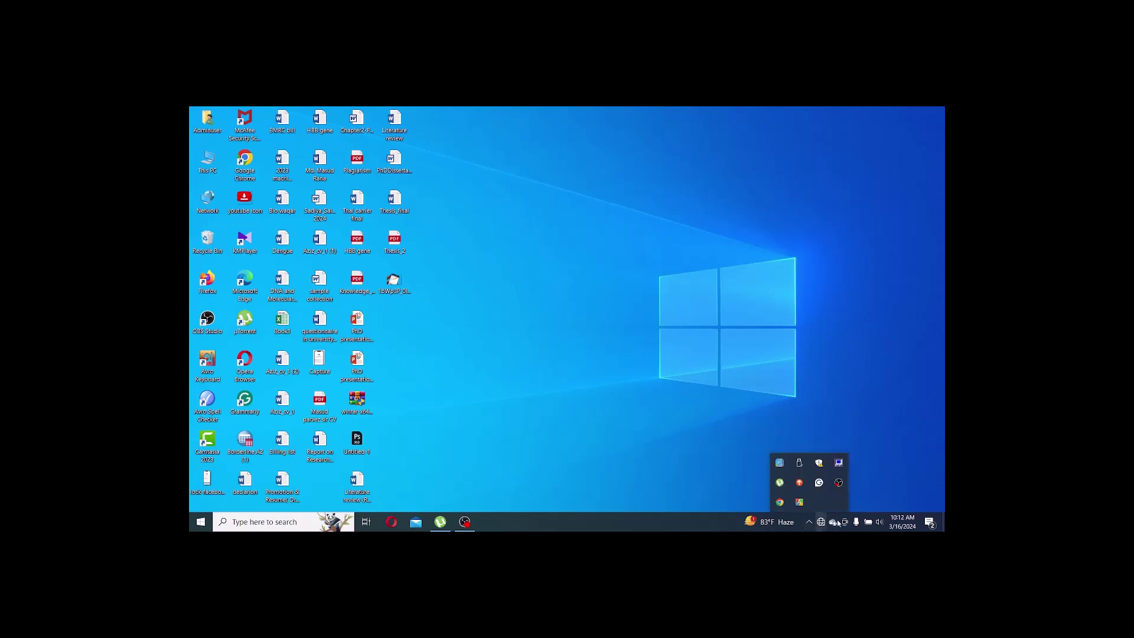
pyautogui.click(639, 468)
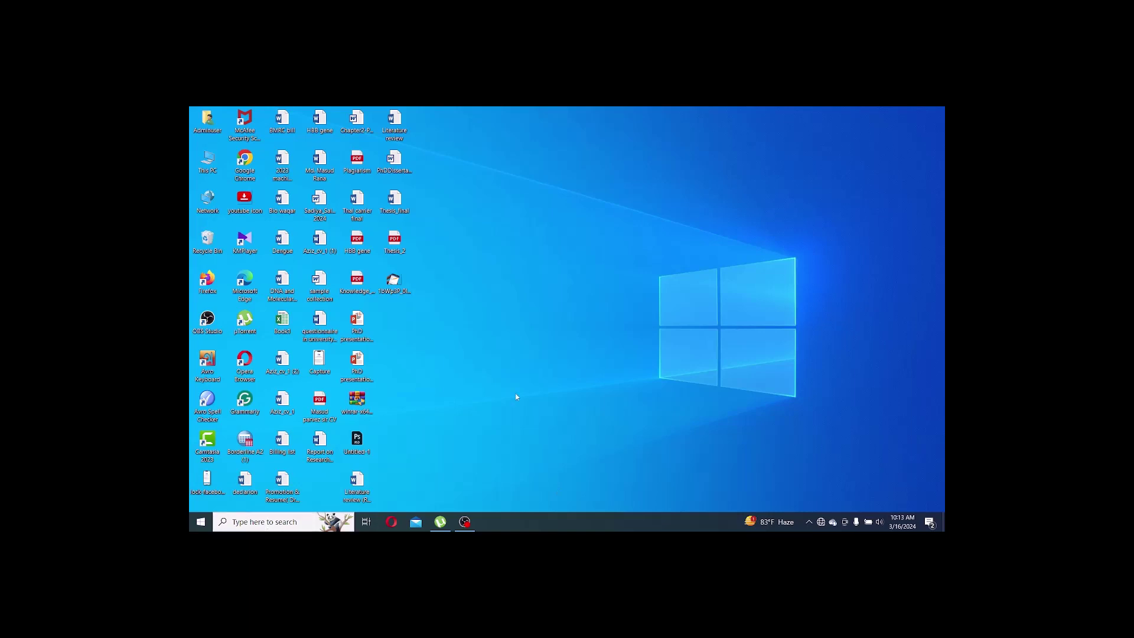
# Open Device Manager and expand the network adapters category.
pyautogui.click(242, 522)
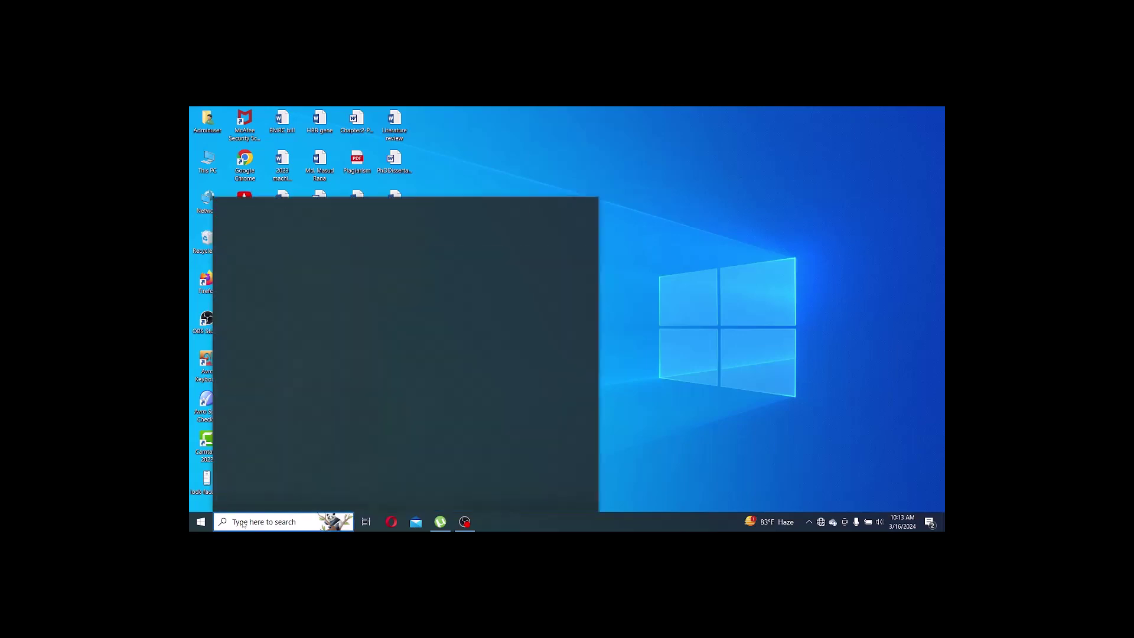
pyautogui.write('dev')
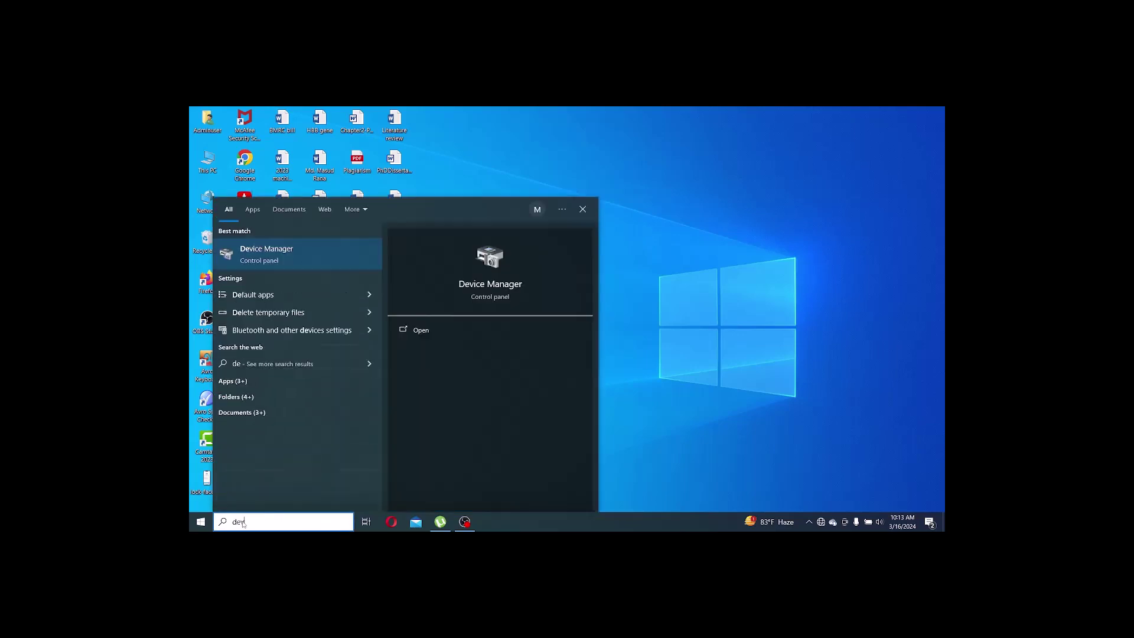
pyautogui.click(294, 251)
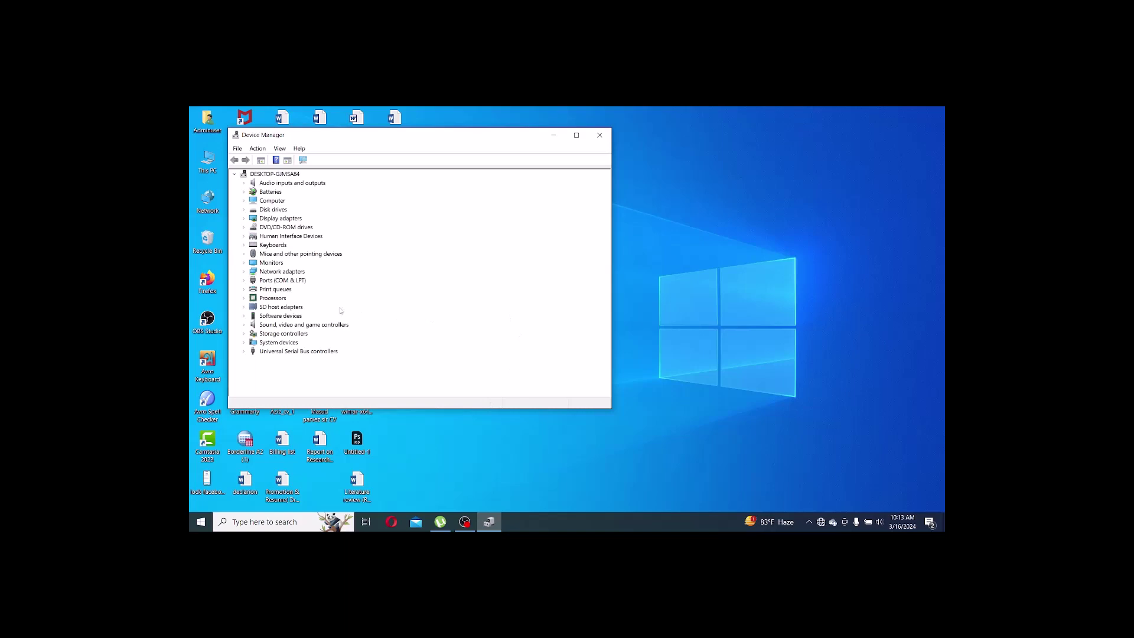
pyautogui.click(275, 273)
pyautogui.doubleClick(274, 273)
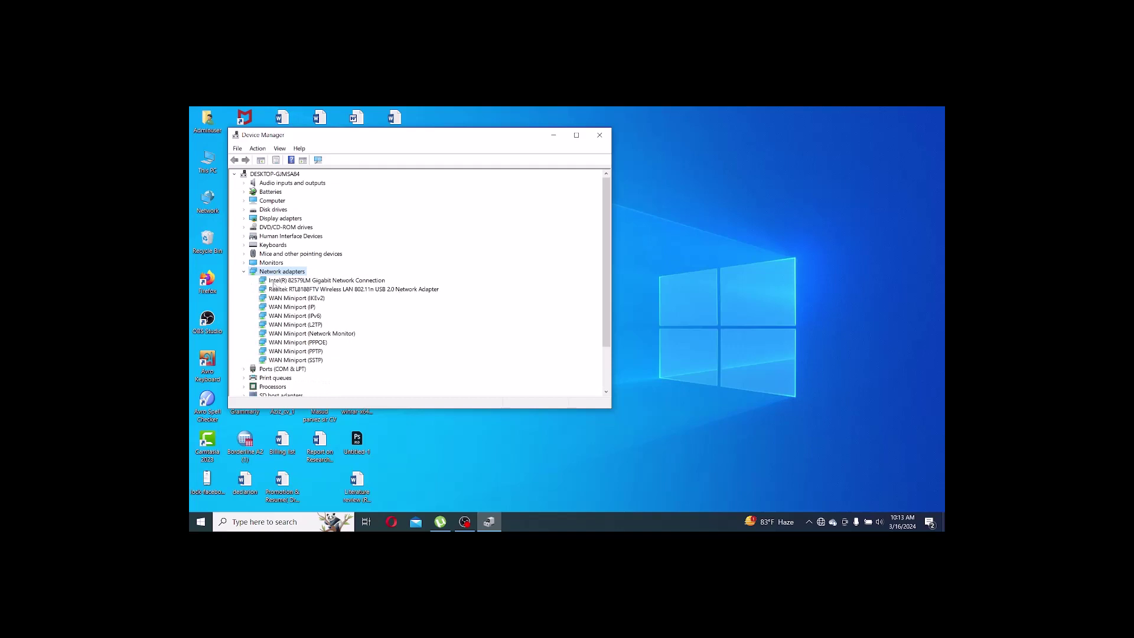
# Run an automatic driver update search for the Realtek RTL8188FTV wireless adapter from its driver properties, and close the update wizard.
pyautogui.click(363, 291)
pyautogui.rightClick(362, 291)
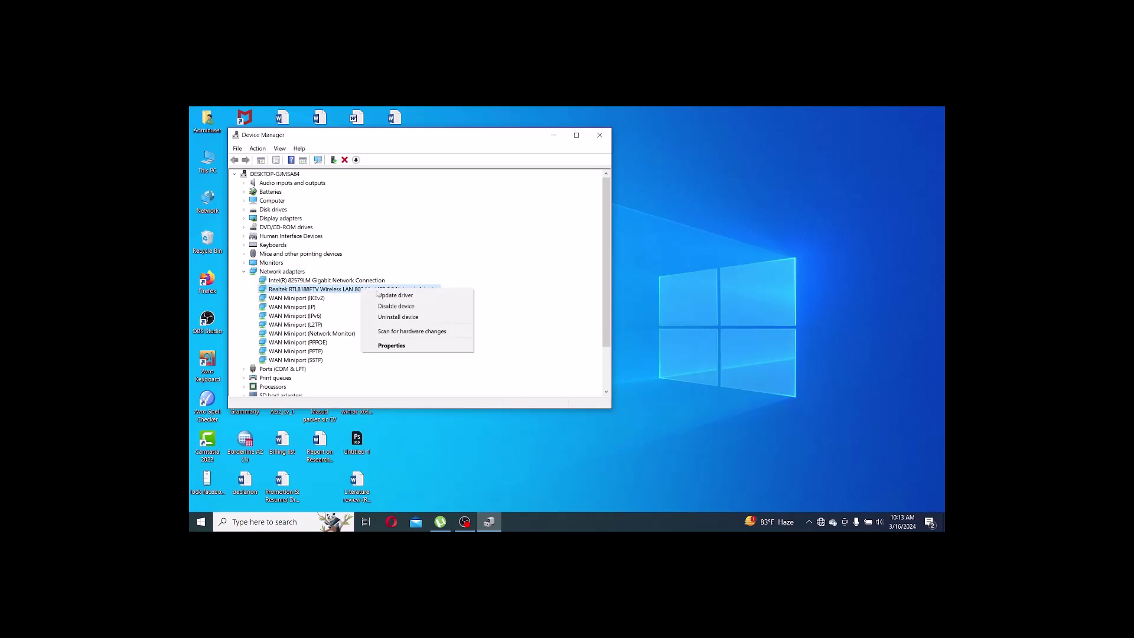
pyautogui.click(392, 345)
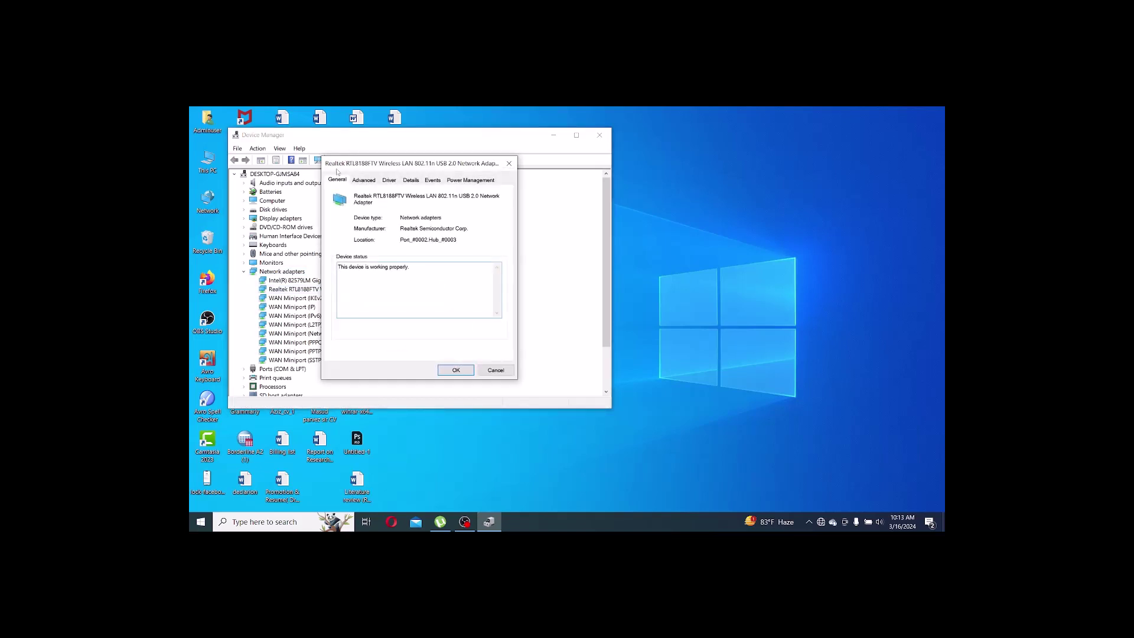
pyautogui.click(395, 183)
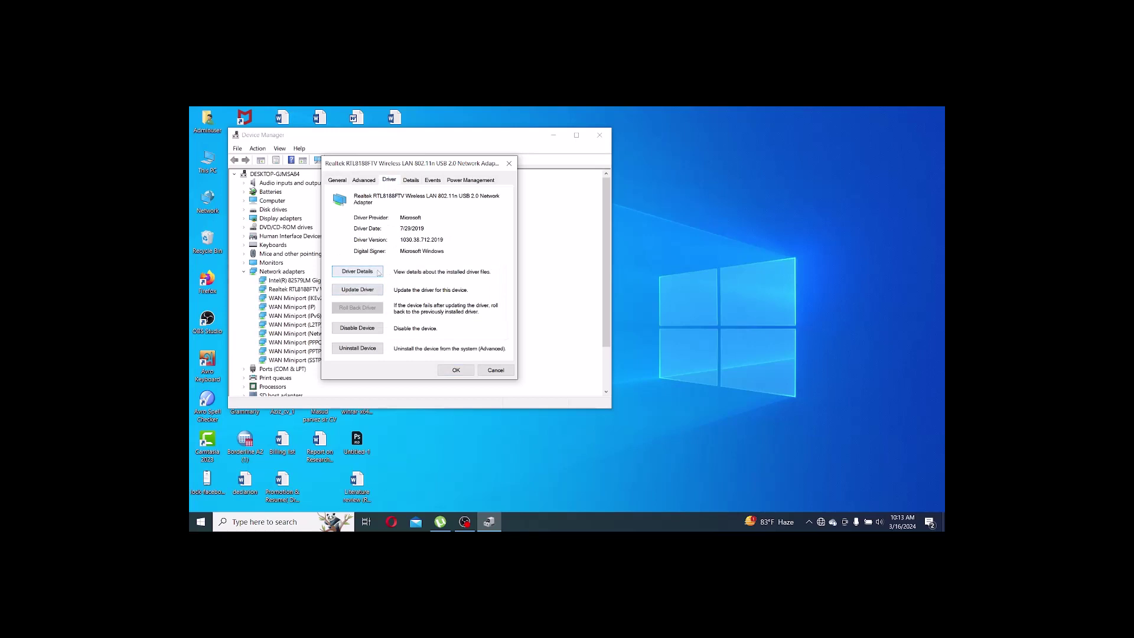
pyautogui.click(362, 294)
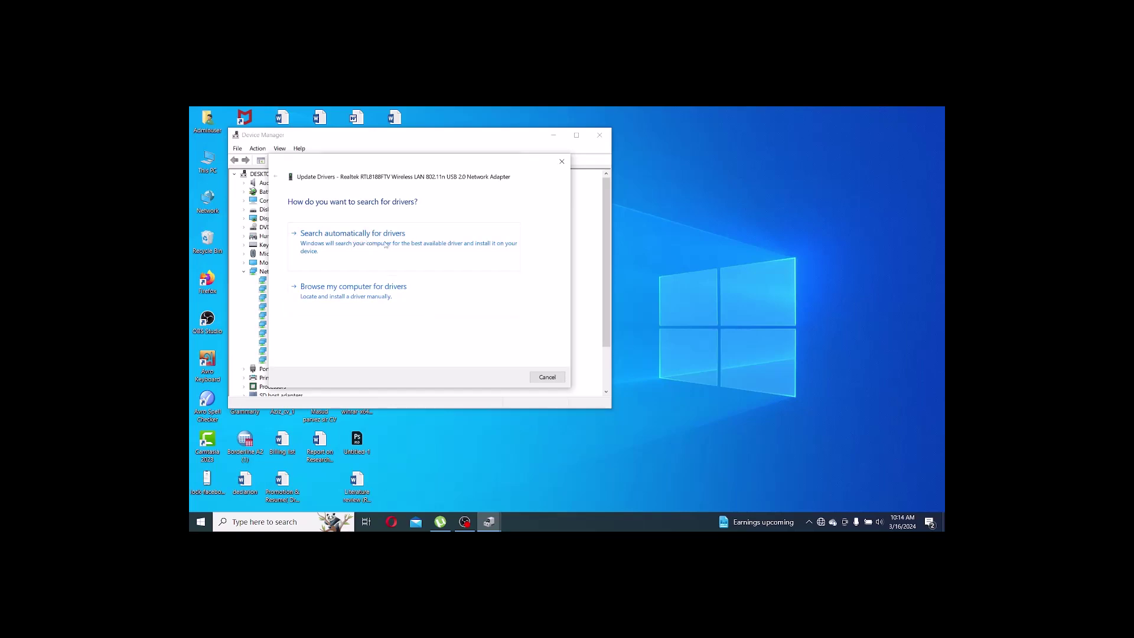
pyautogui.click(326, 237)
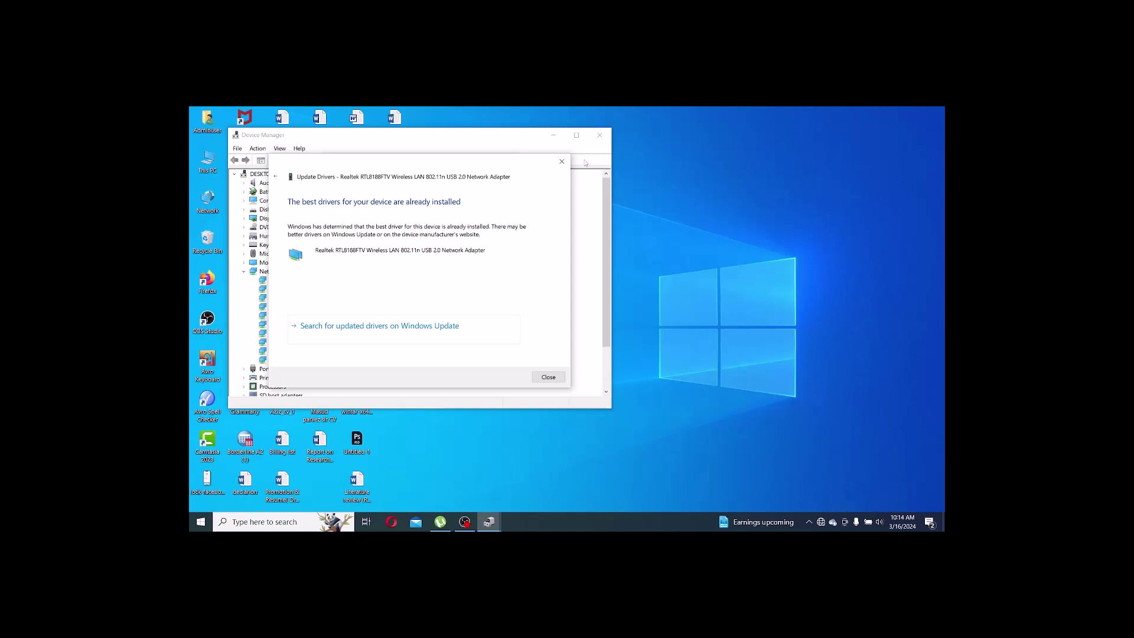
pyautogui.click(561, 162)
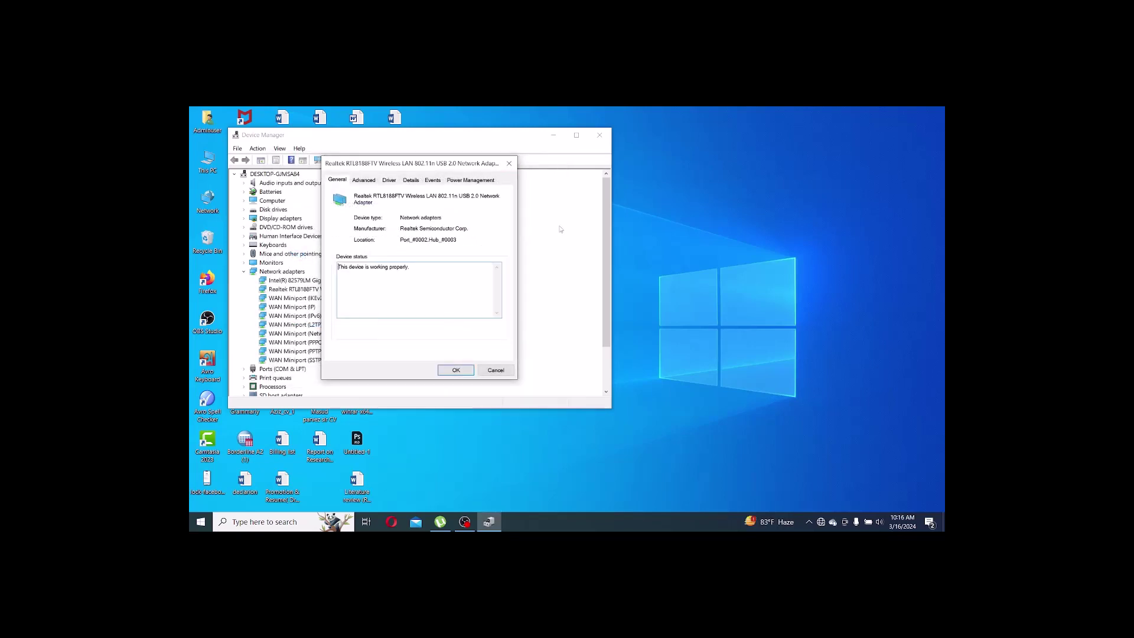
# Review the Realtek wireless adapter's device details and event history, and close its properties.
pyautogui.click(410, 181)
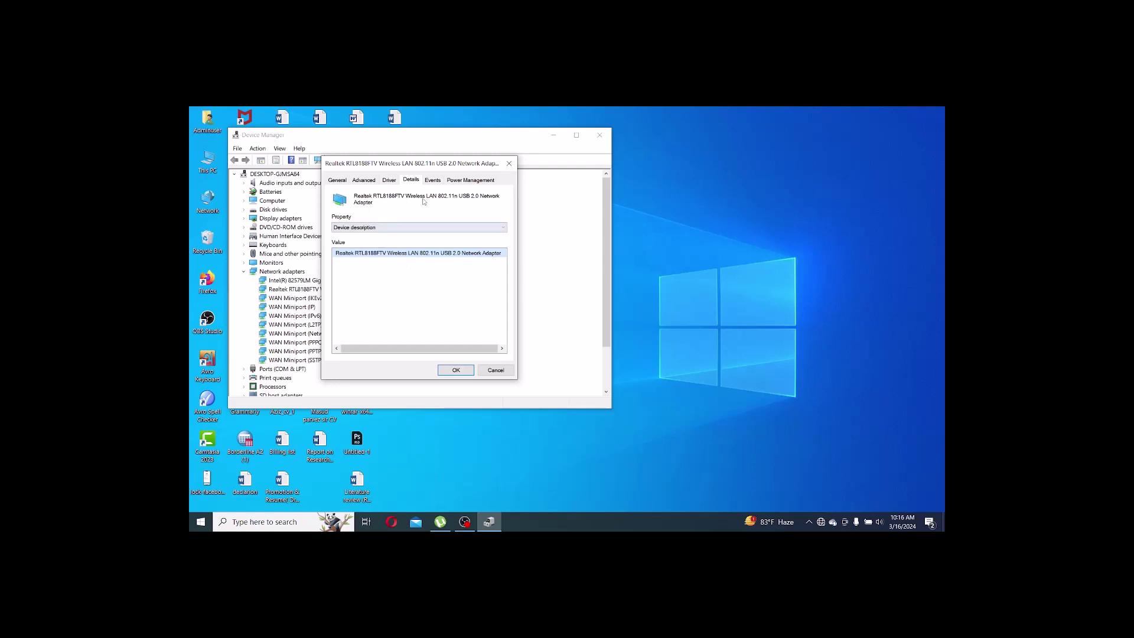
pyautogui.click(436, 186)
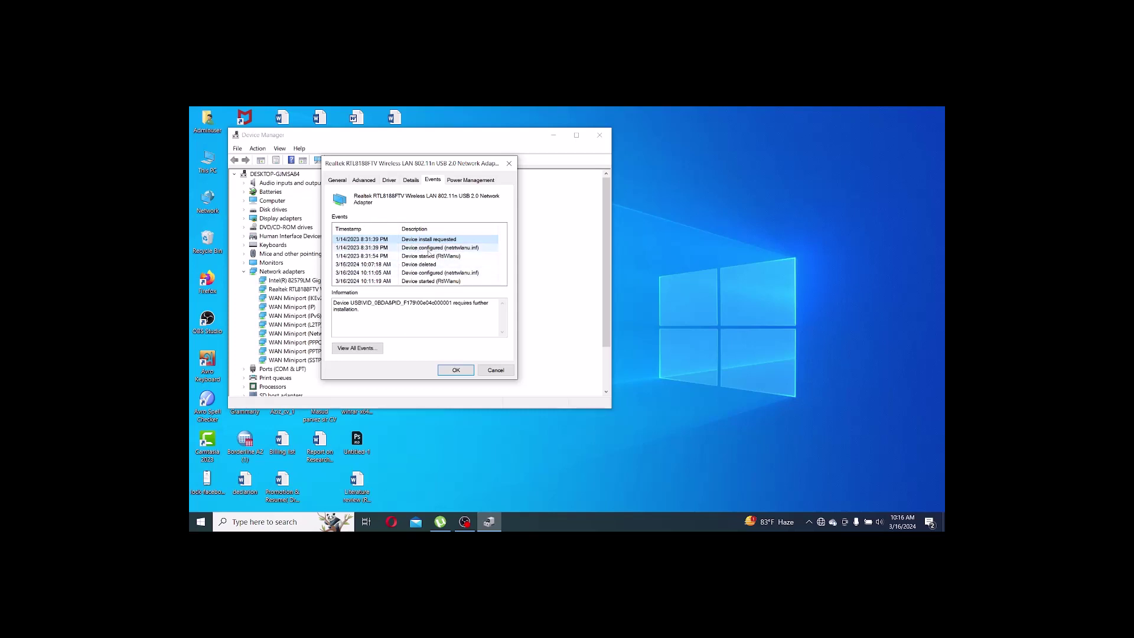
pyautogui.click(513, 164)
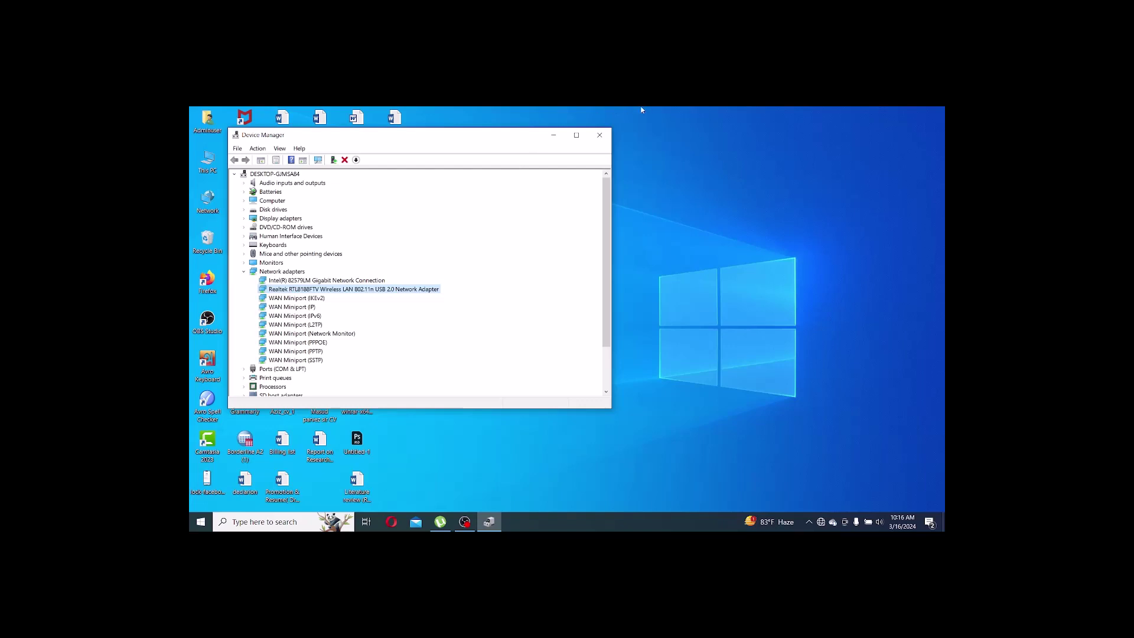
# Close Device Manager and open the Windows Services console.
pyautogui.click(603, 135)
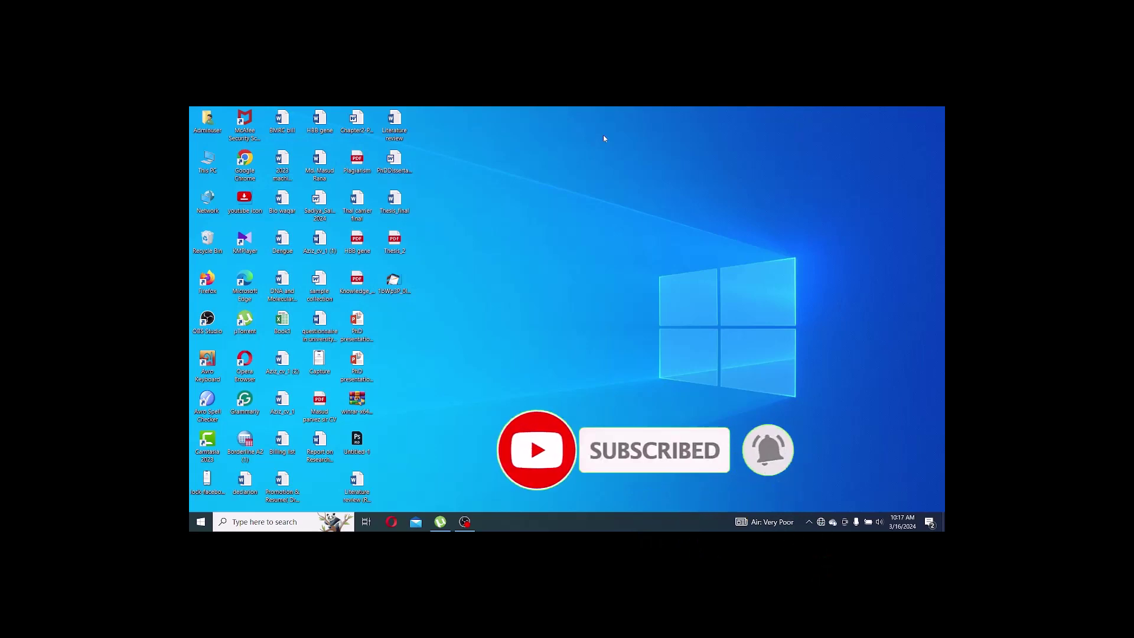
pyautogui.click(249, 521)
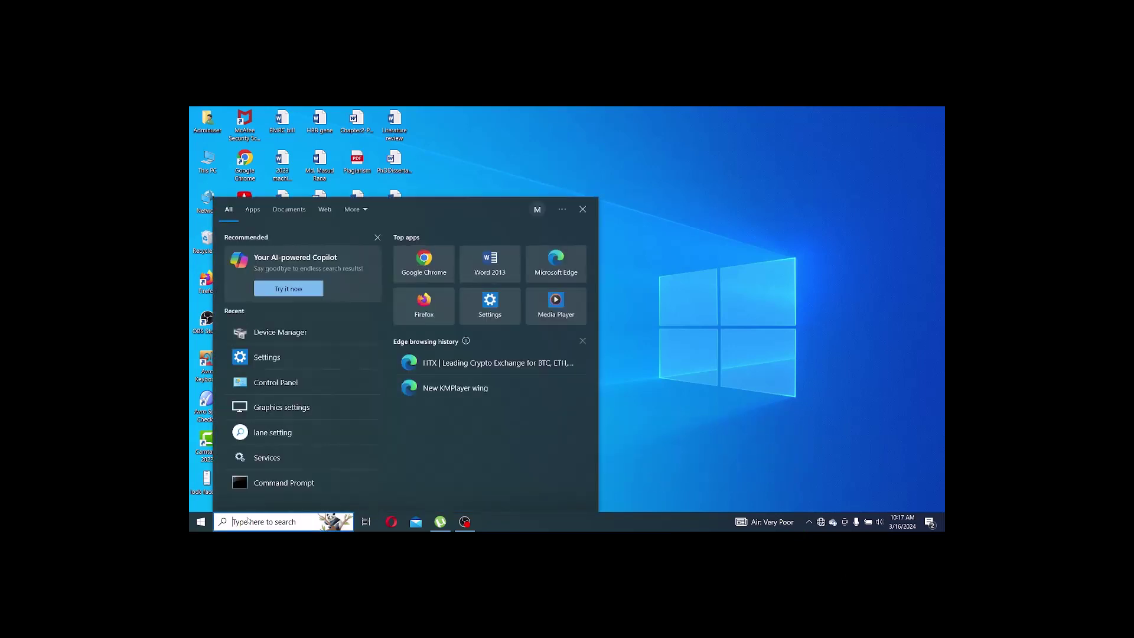
pyautogui.write('services')
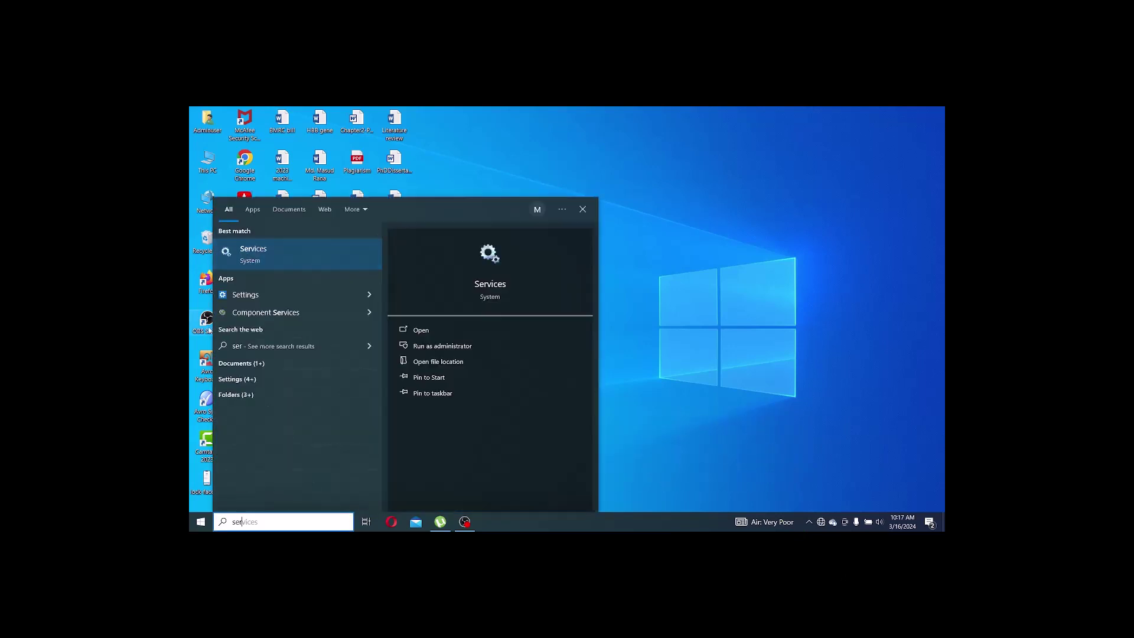
pyautogui.press('Escape')
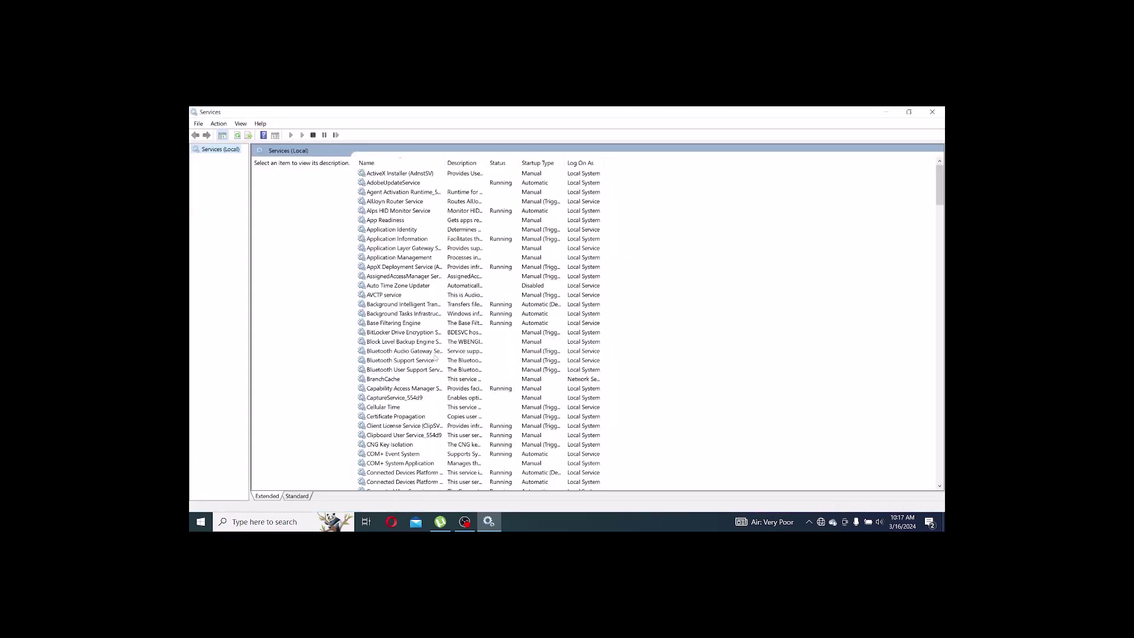
# Check the startup type and service status in the DHCP Client service's properties, and close them.
pyautogui.scroll(-2, 389, 412)
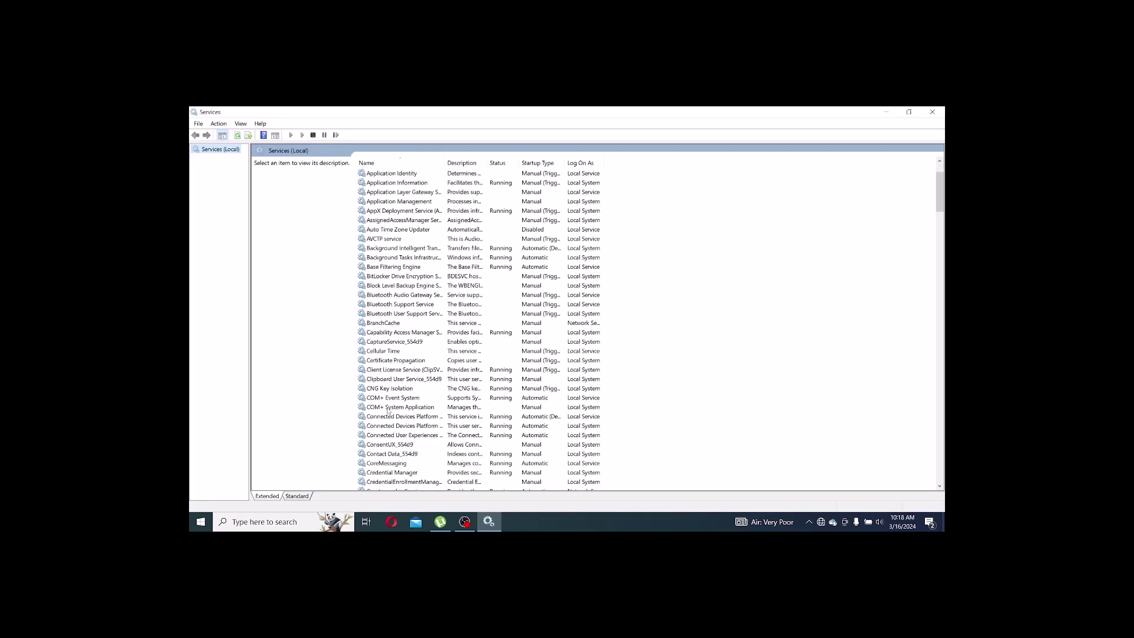
pyautogui.scroll(-2, 389, 411)
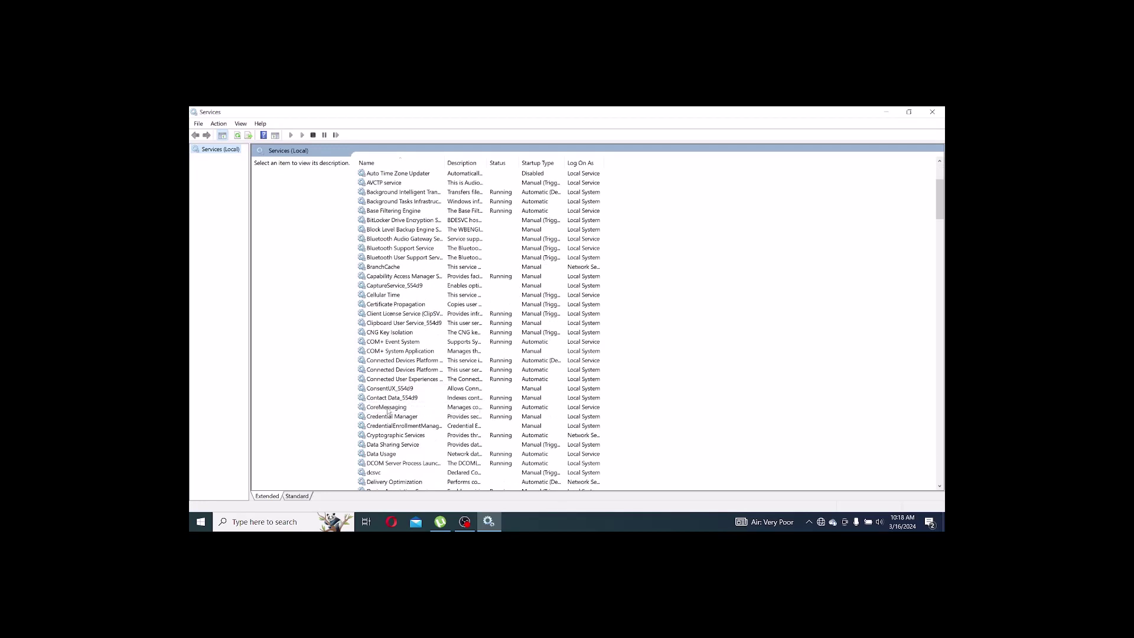
pyautogui.scroll(-1, 388, 412)
pyautogui.scroll(-4, 370, 455)
pyautogui.scroll(-2, 367, 463)
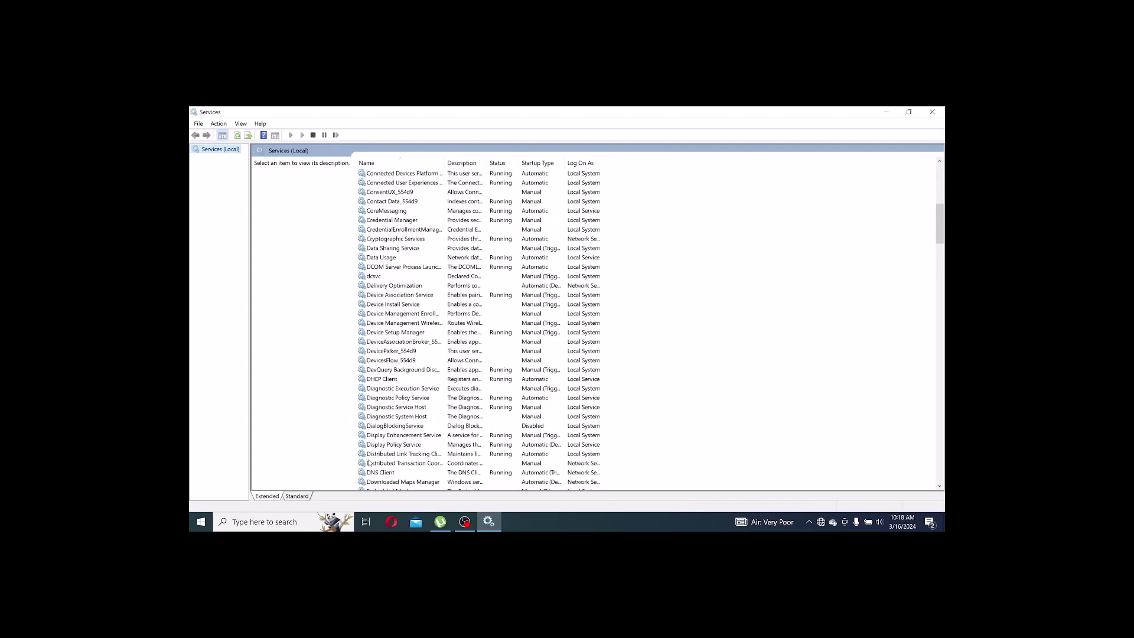
pyautogui.click(379, 380)
pyautogui.rightClick(378, 381)
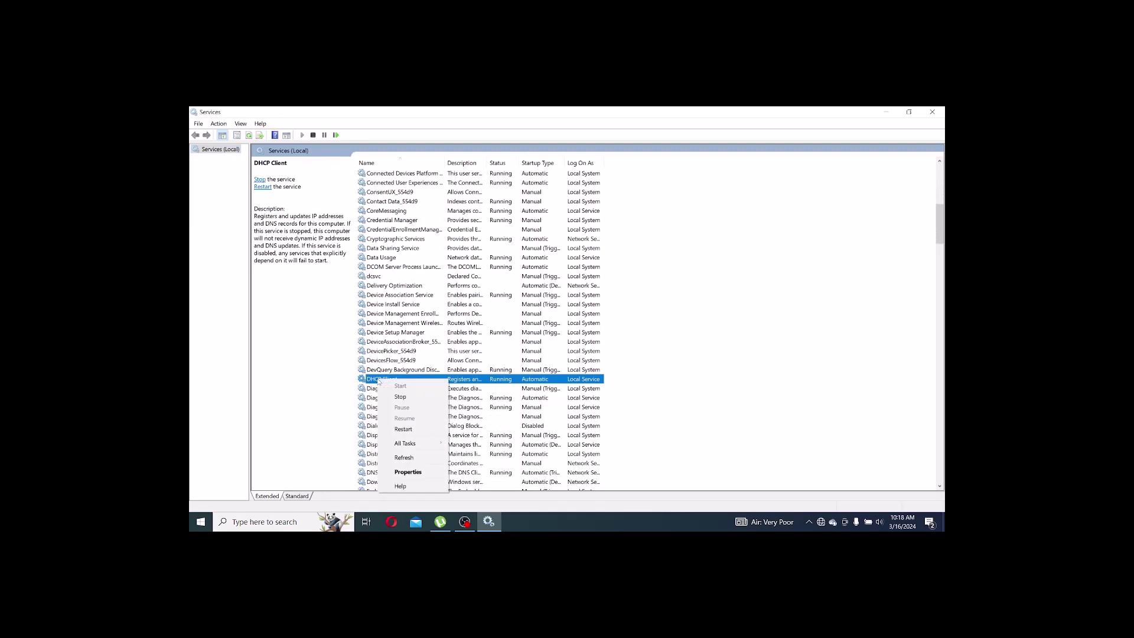
pyautogui.click(408, 472)
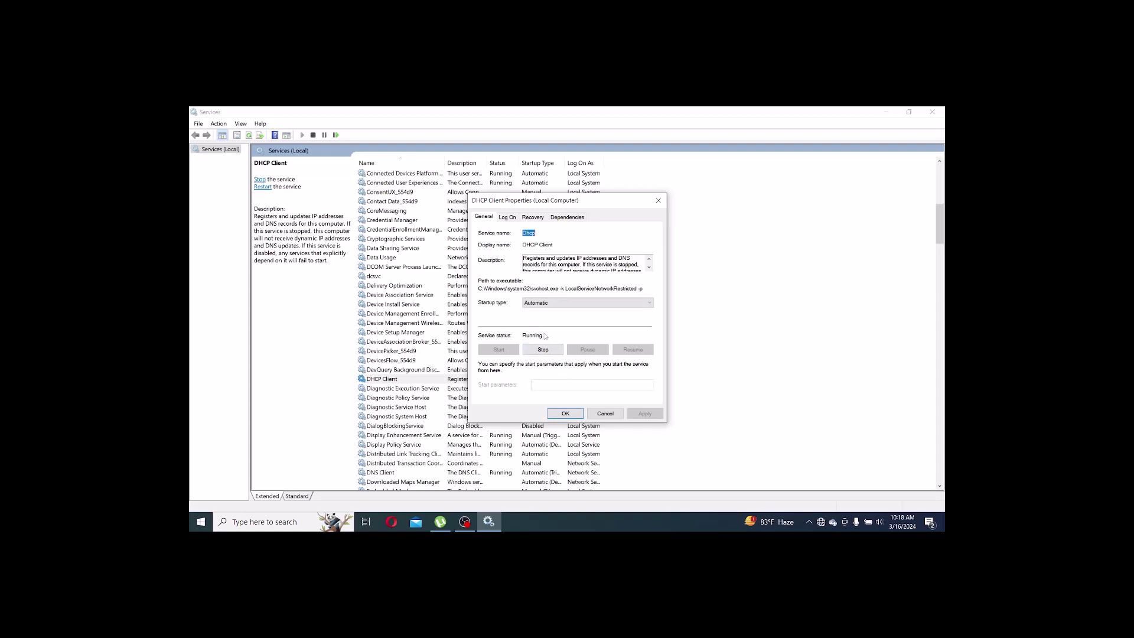
pyautogui.click(567, 414)
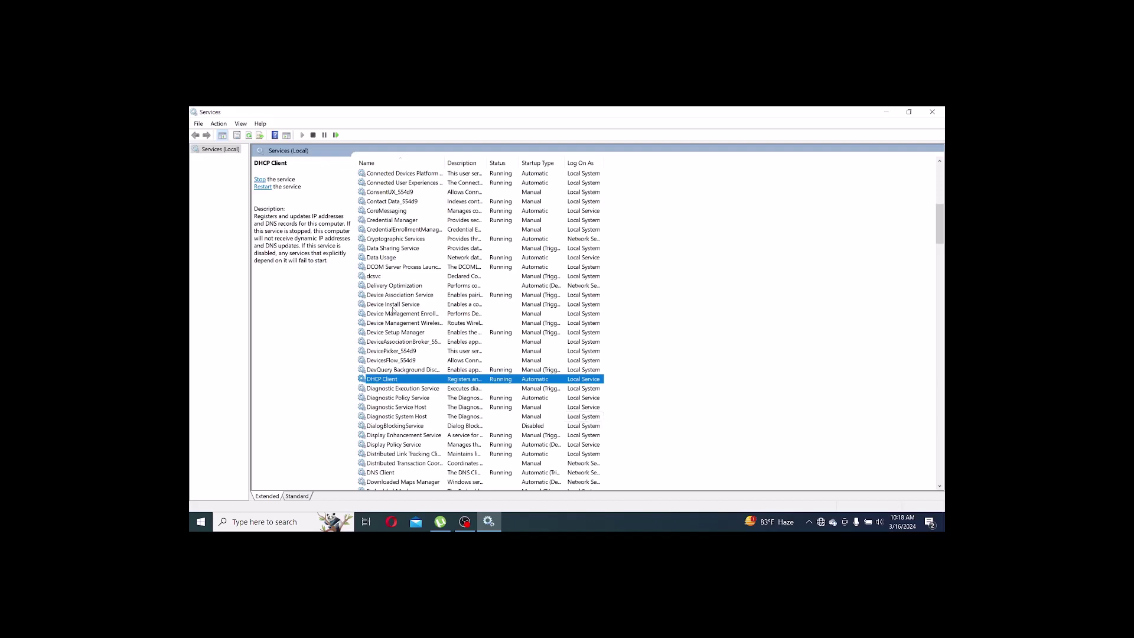
# Check the startup type and service status in the WLAN AutoConfig service's properties, and close them.
pyautogui.scroll(-11, 371, 434)
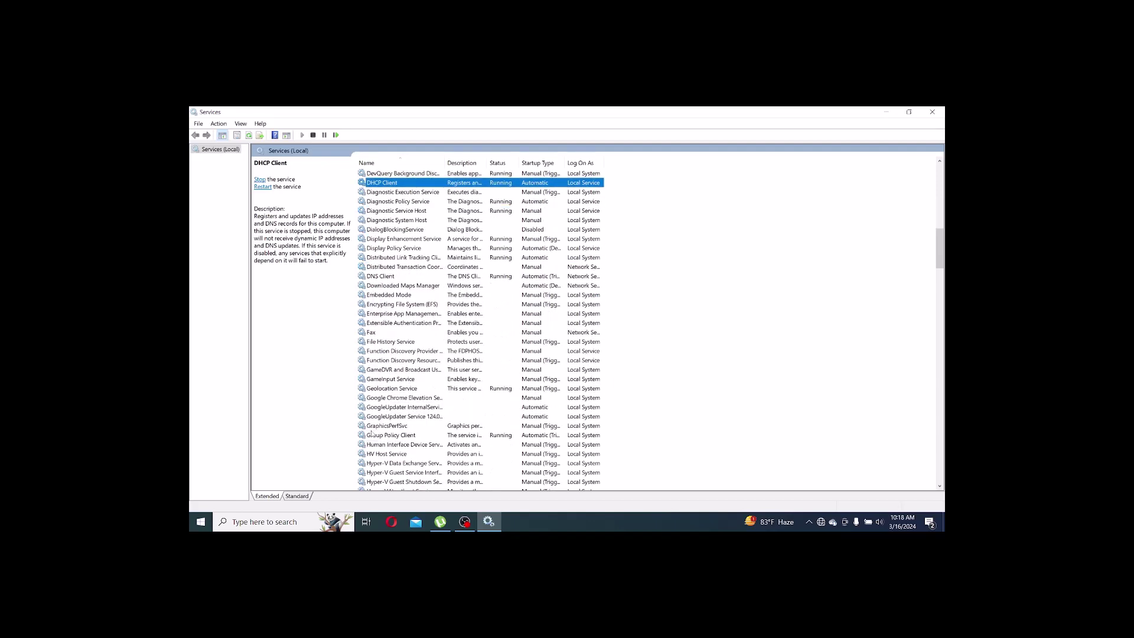
pyautogui.scroll(-13, 371, 434)
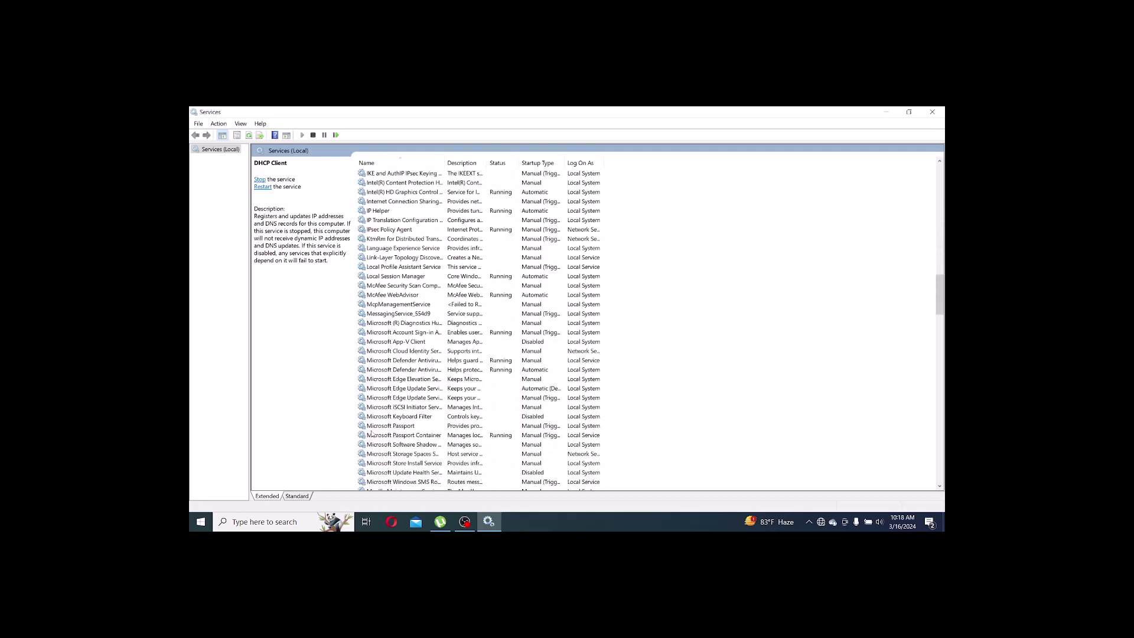
pyautogui.scroll(-20, 370, 435)
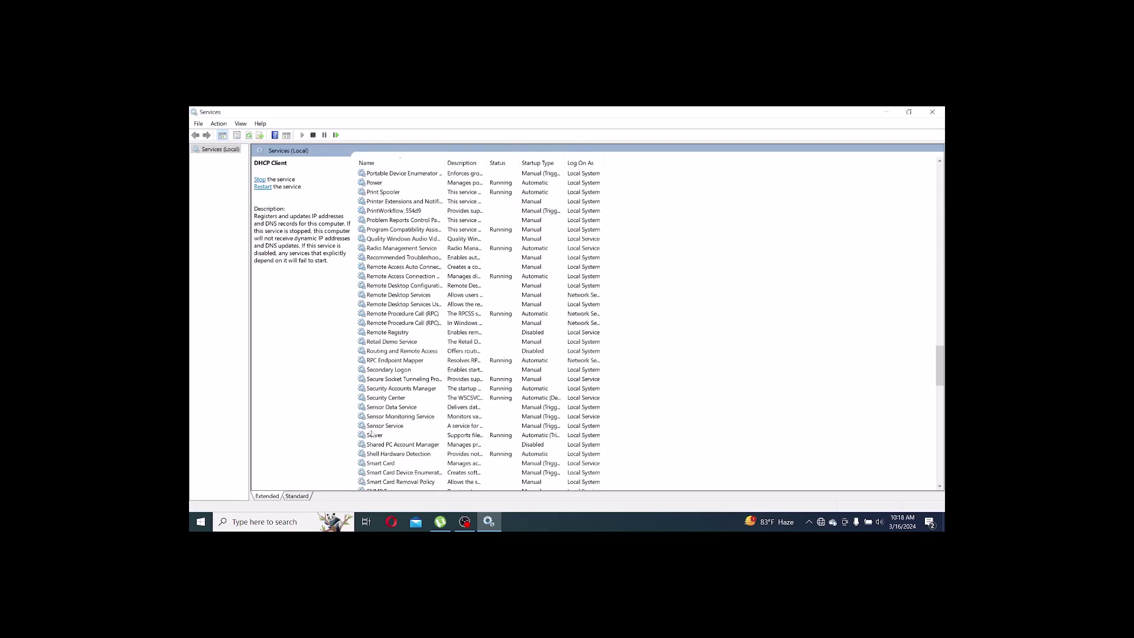
pyautogui.scroll(-13, 371, 434)
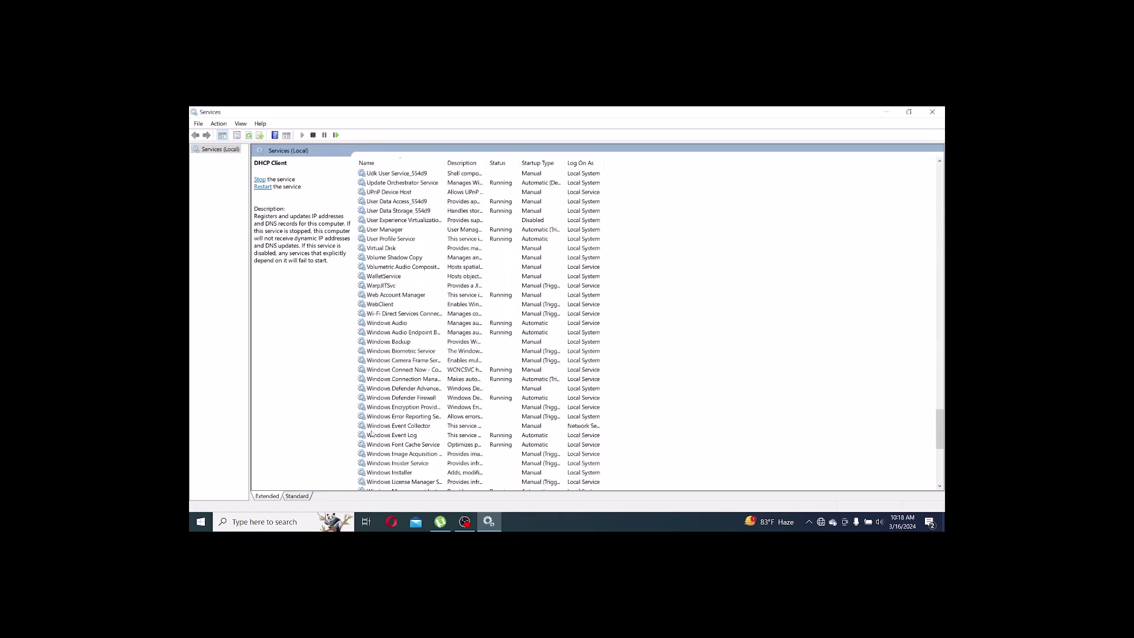
pyautogui.scroll(-7, 389, 476)
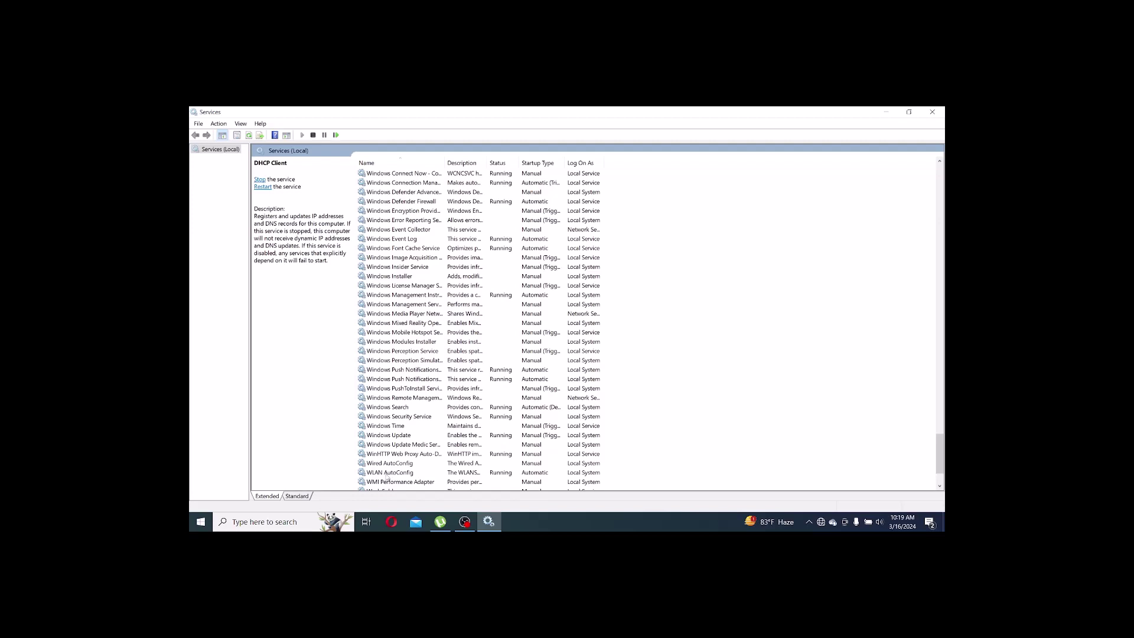
pyautogui.click(388, 473)
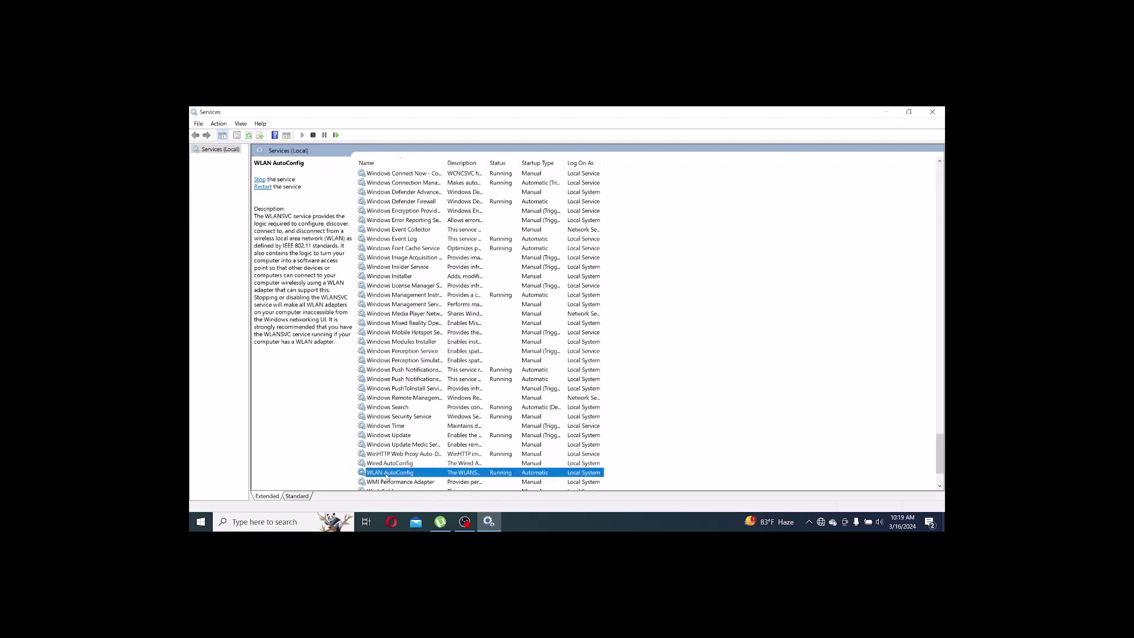
pyautogui.rightClick(387, 476)
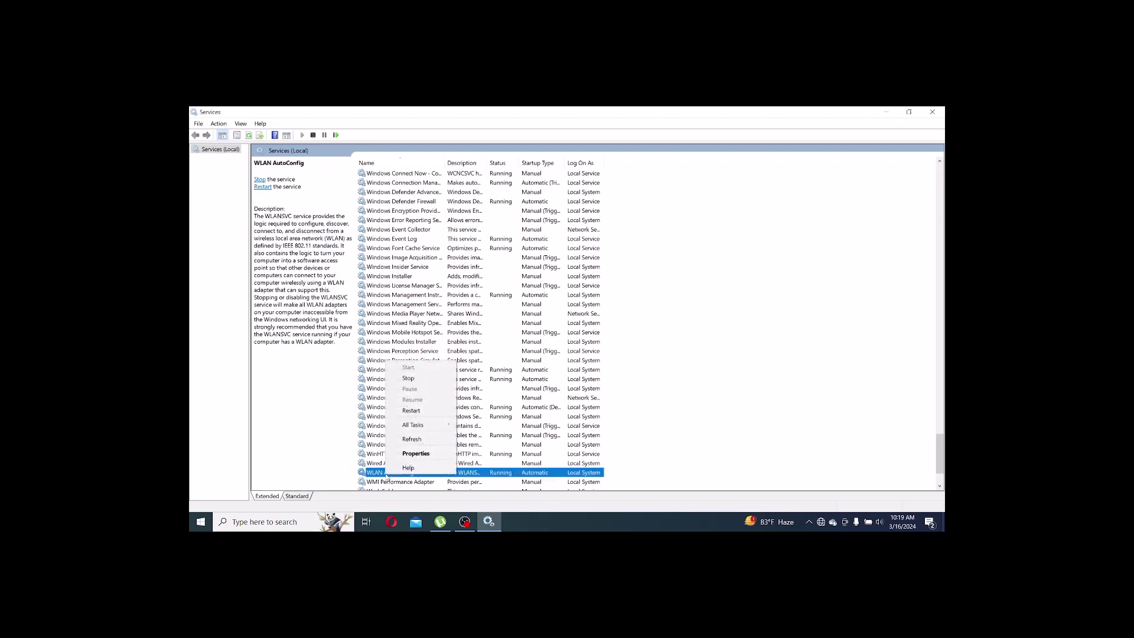
pyautogui.click(416, 453)
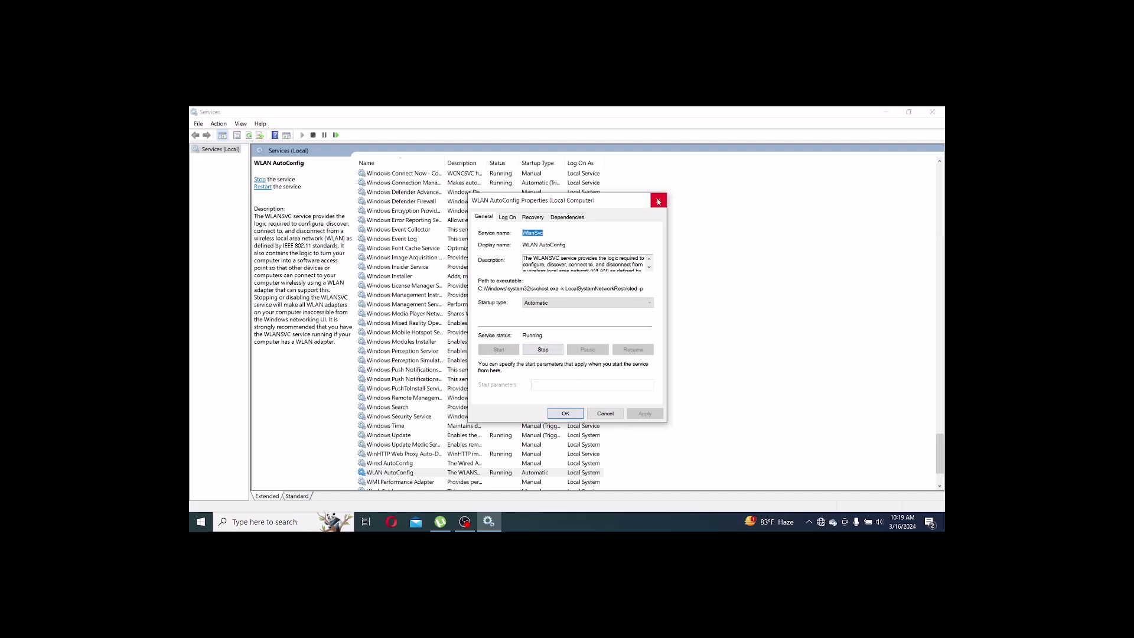
pyautogui.click(606, 414)
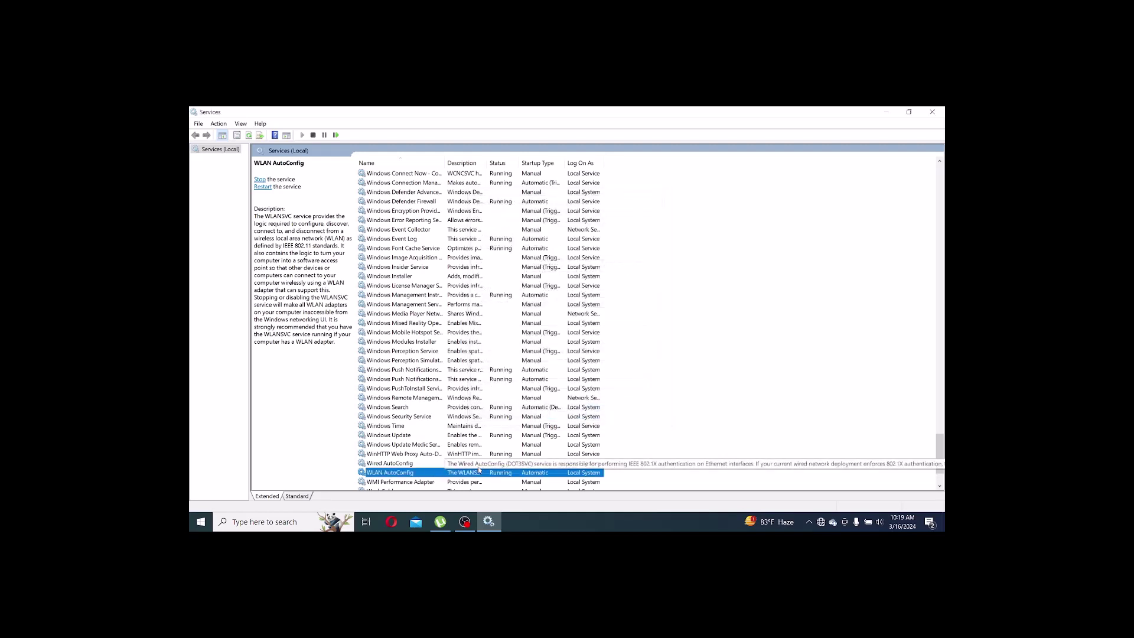
# Start the WWAN AutoConfig service from its properties and close the dialog.
pyautogui.scroll(-3, 471, 471)
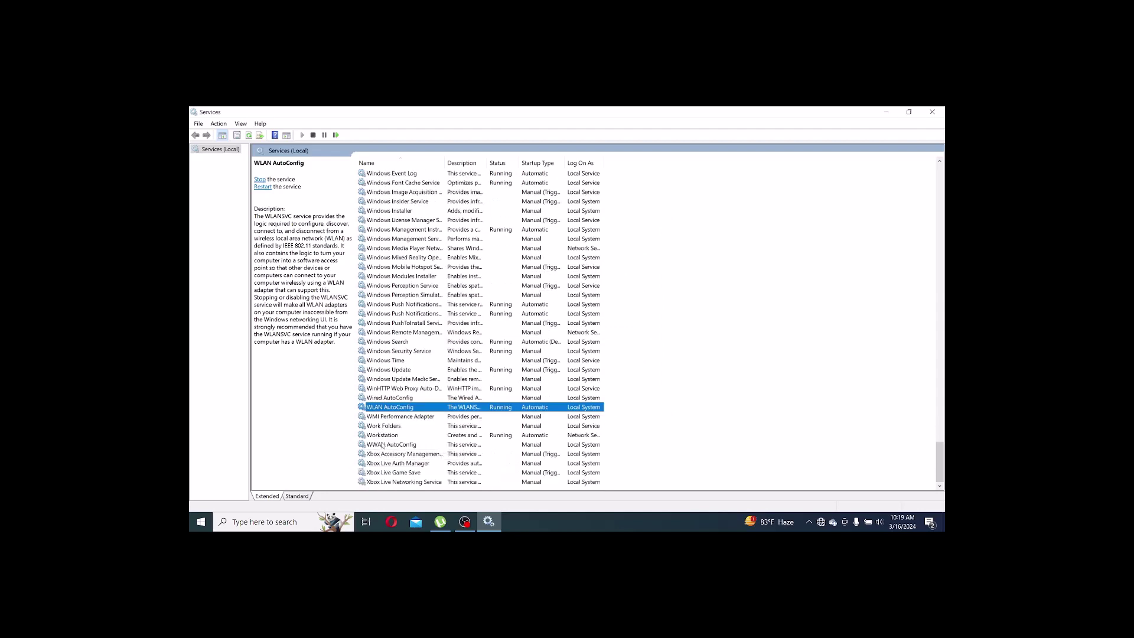
pyautogui.click(382, 446)
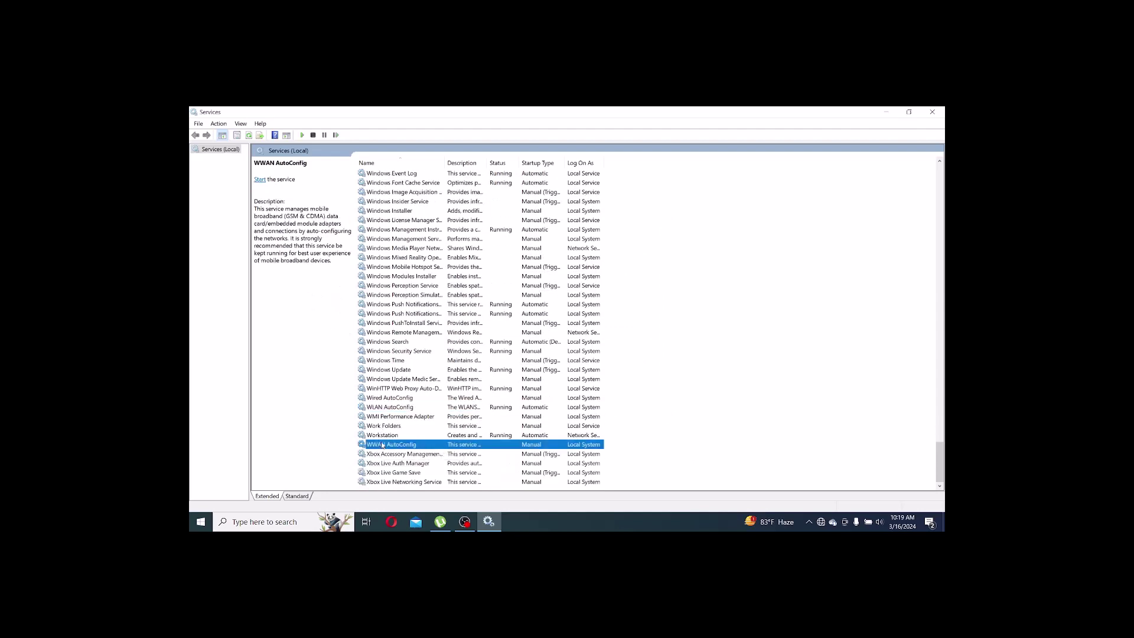
pyautogui.rightClick(436, 450)
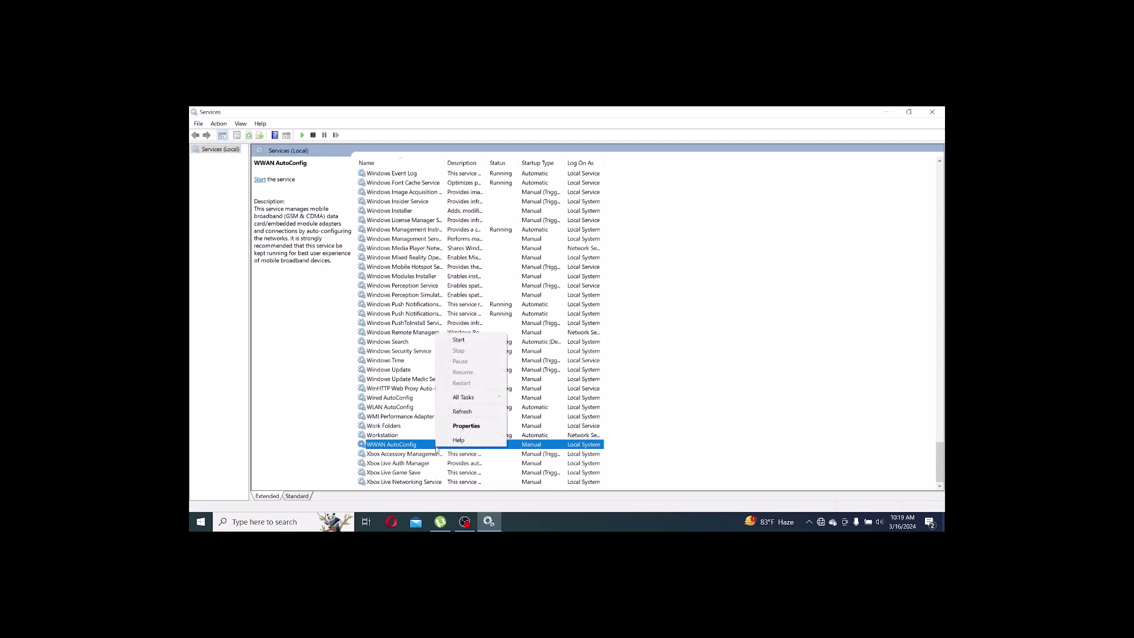
pyautogui.click(471, 425)
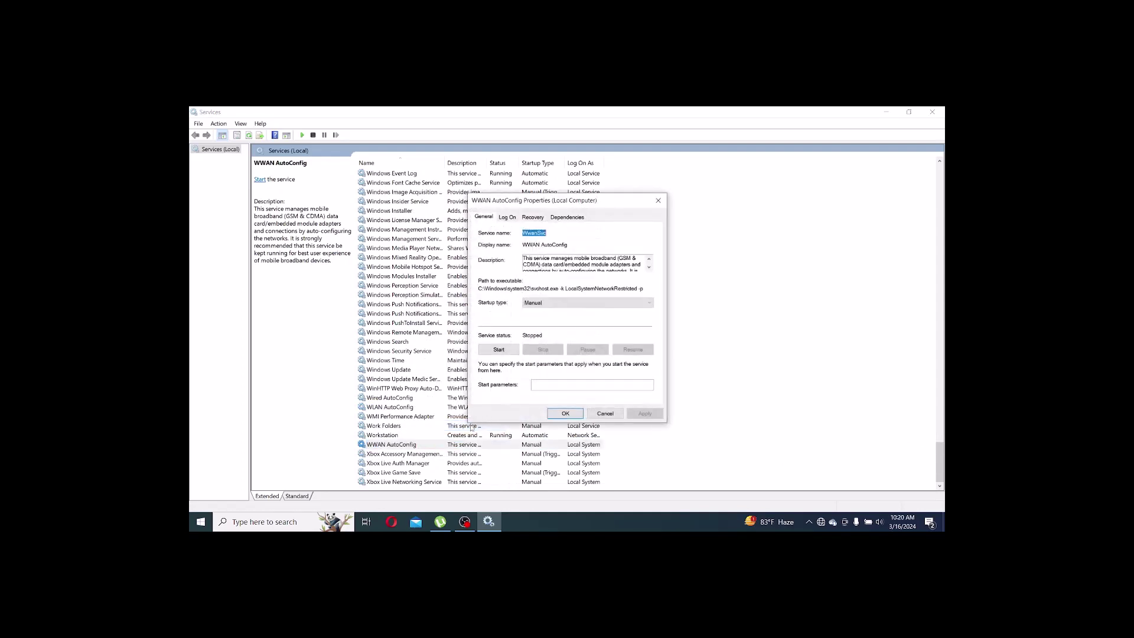
pyautogui.click(500, 350)
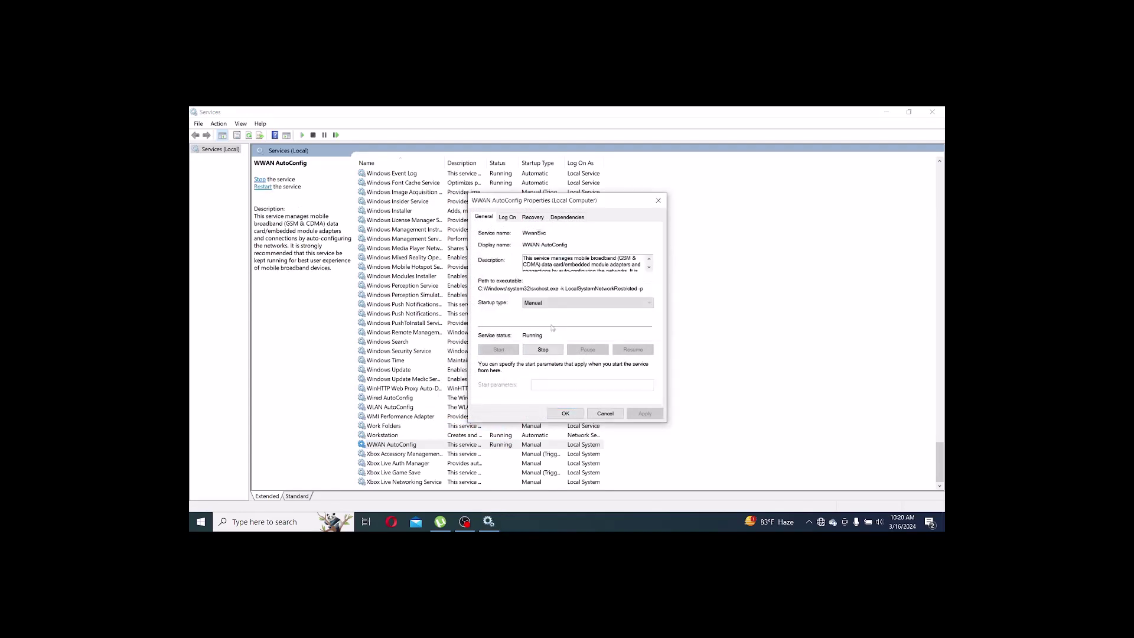
pyautogui.press('Return')
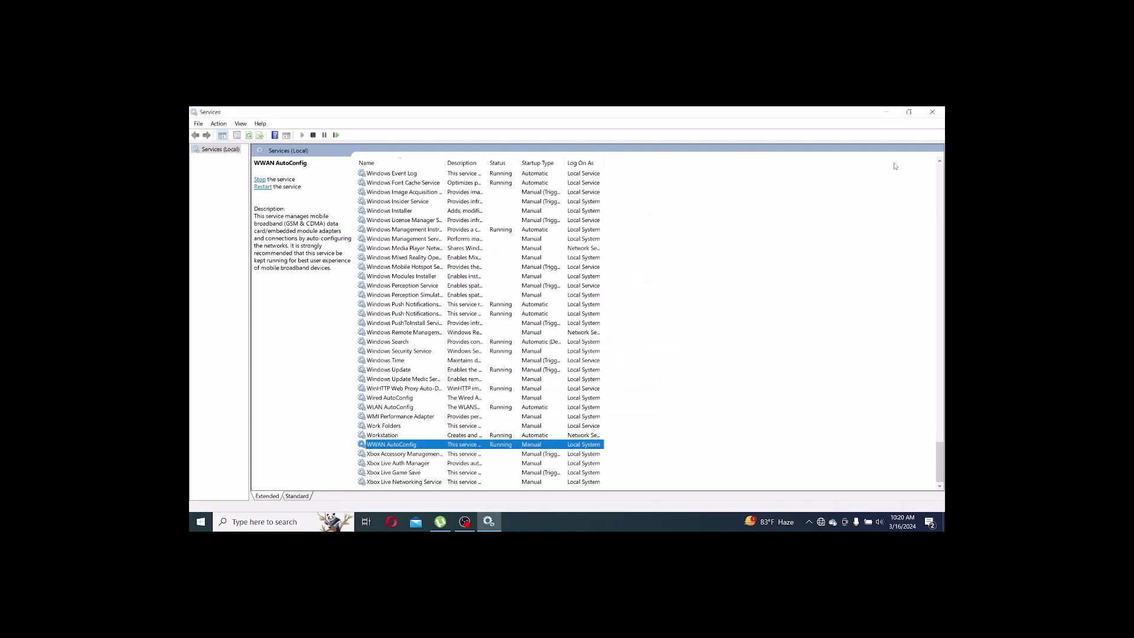
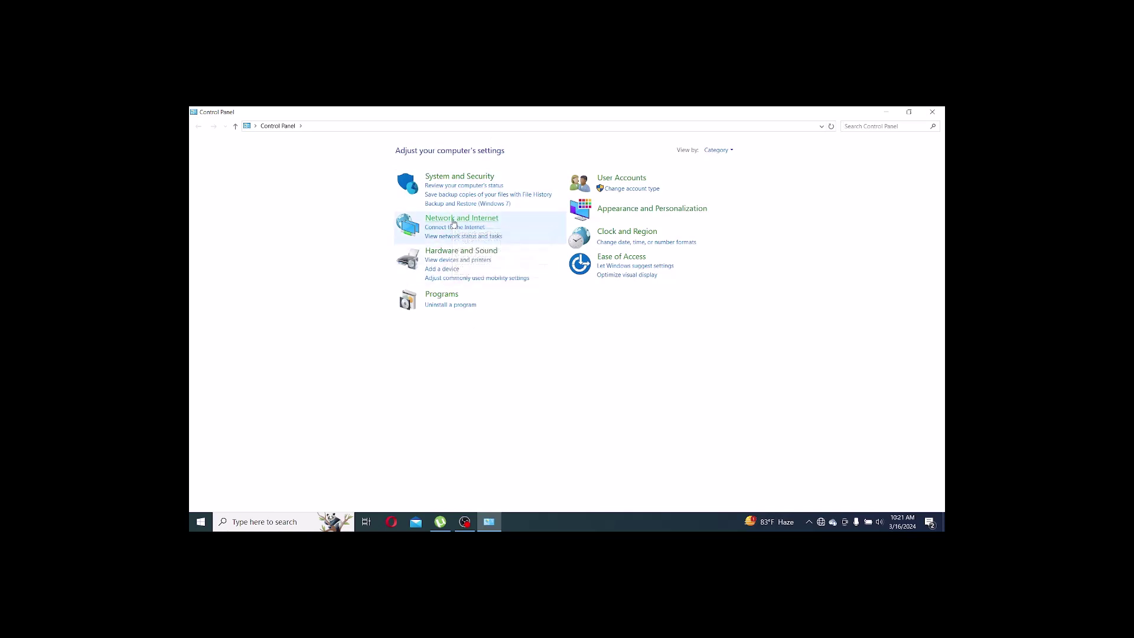
# Open the adapter settings from the Network and Sharing Center in Control Panel.
pyautogui.click(455, 219)
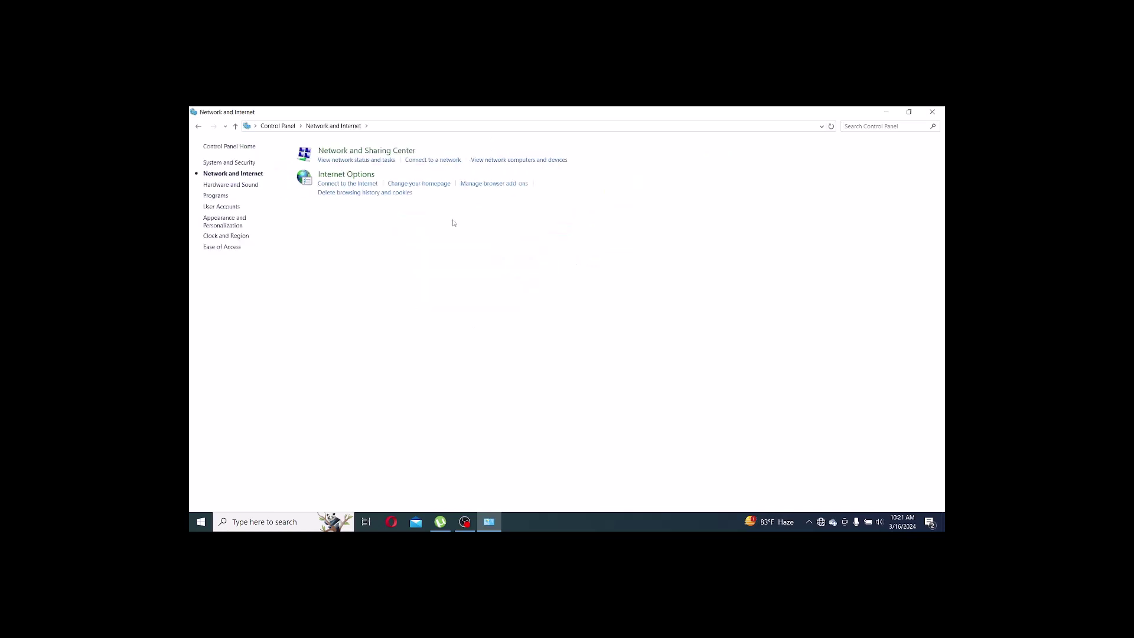
pyautogui.click(352, 151)
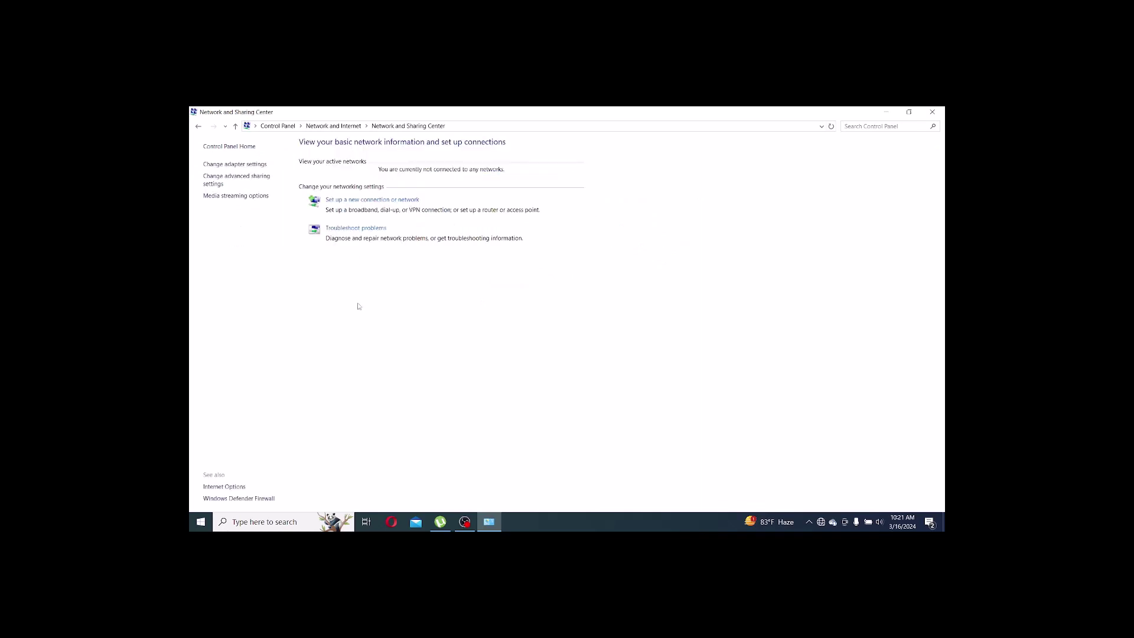
pyautogui.click(224, 165)
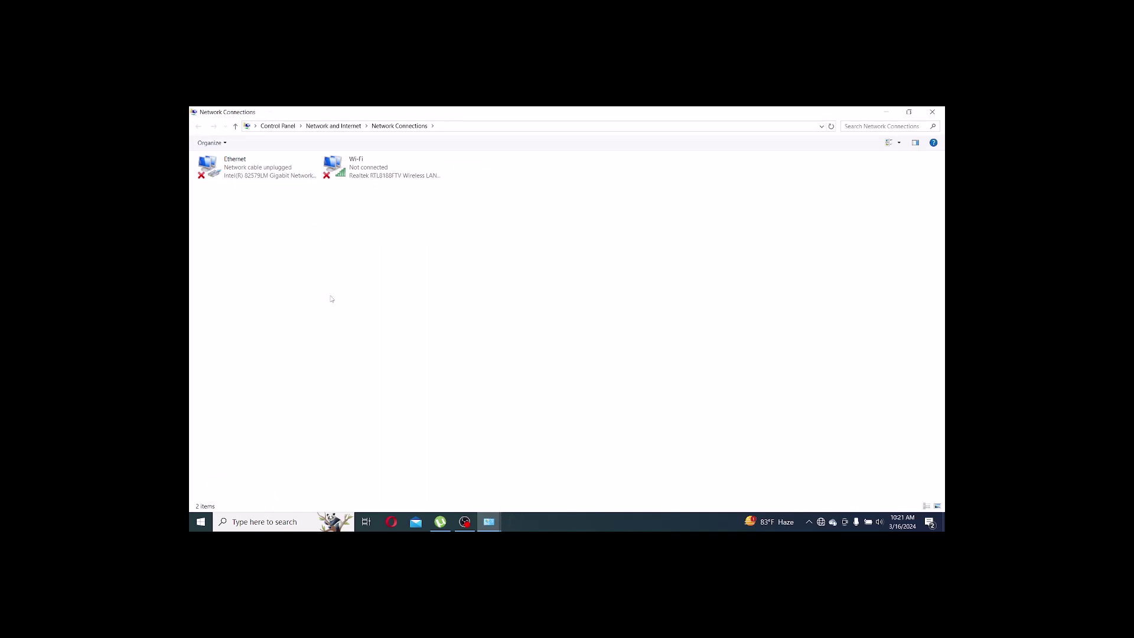
# Check the Internet Protocol Version 6 (TCP/IPv6) address and DNS settings of the Wi-Fi connection, and close its properties.
pyautogui.rightClick(358, 170)
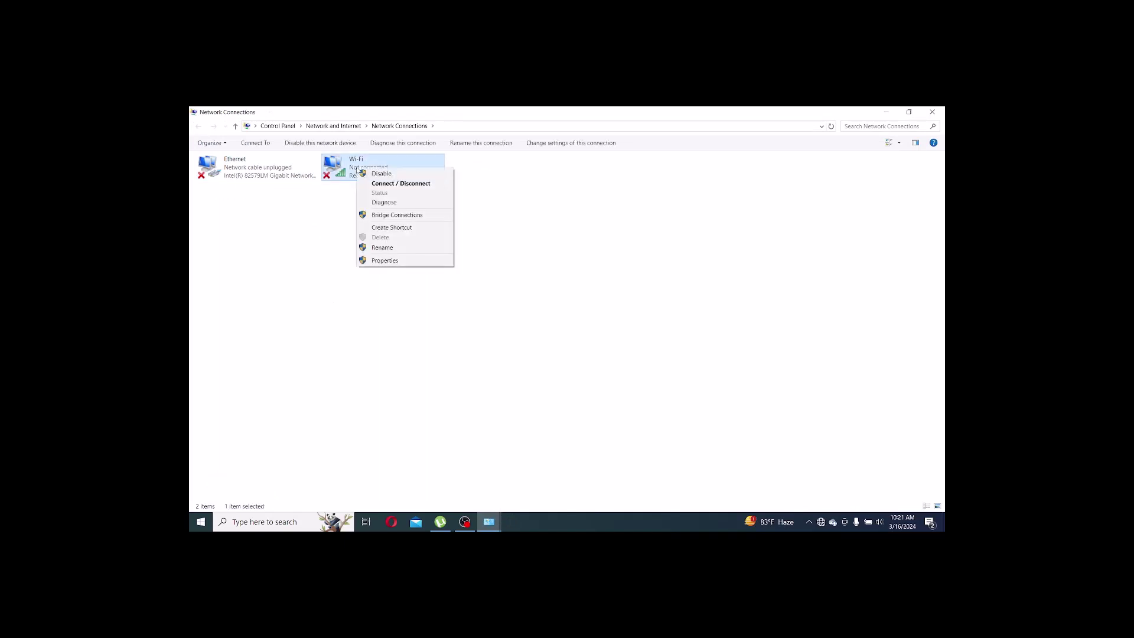
pyautogui.click(384, 261)
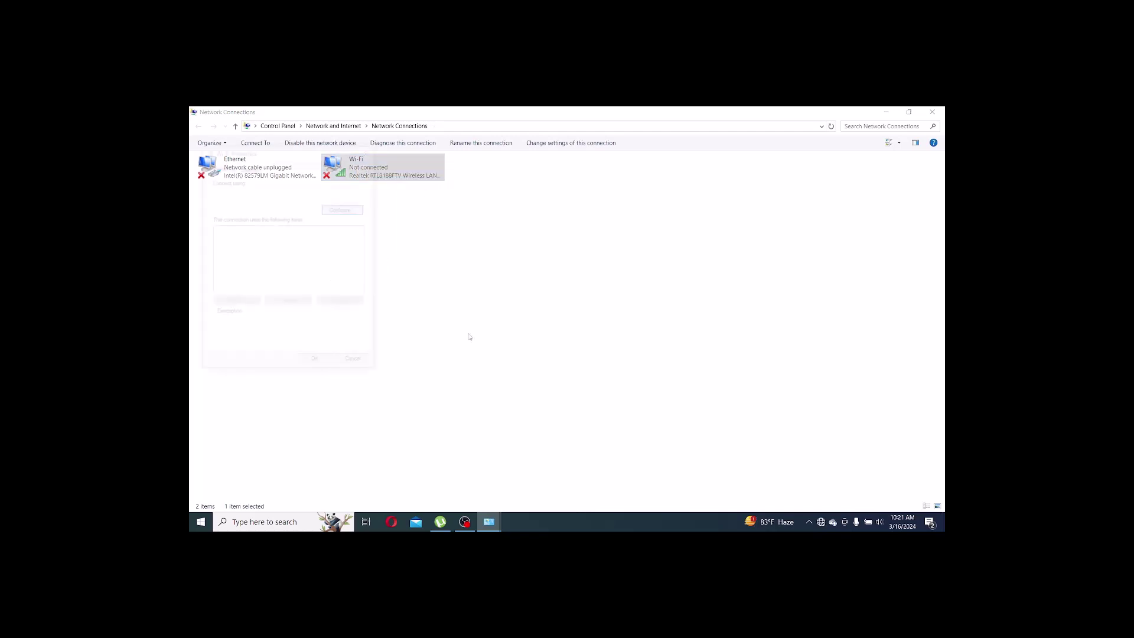
pyautogui.scroll(-1, 277, 259)
pyautogui.click(241, 265)
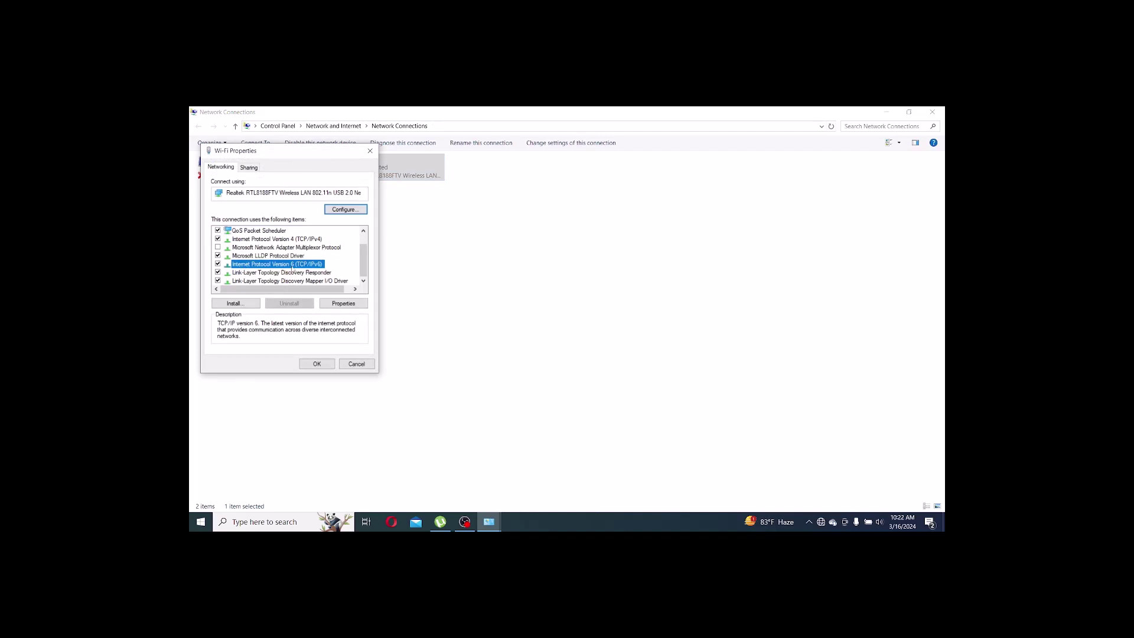
pyautogui.doubleClick(278, 265)
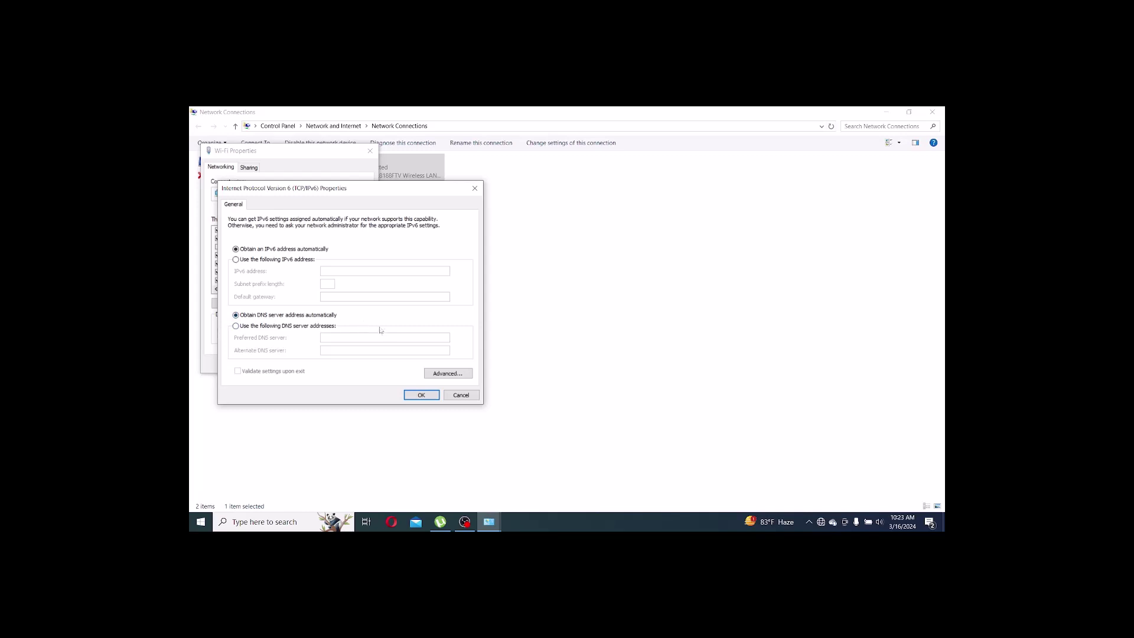
pyautogui.click(422, 395)
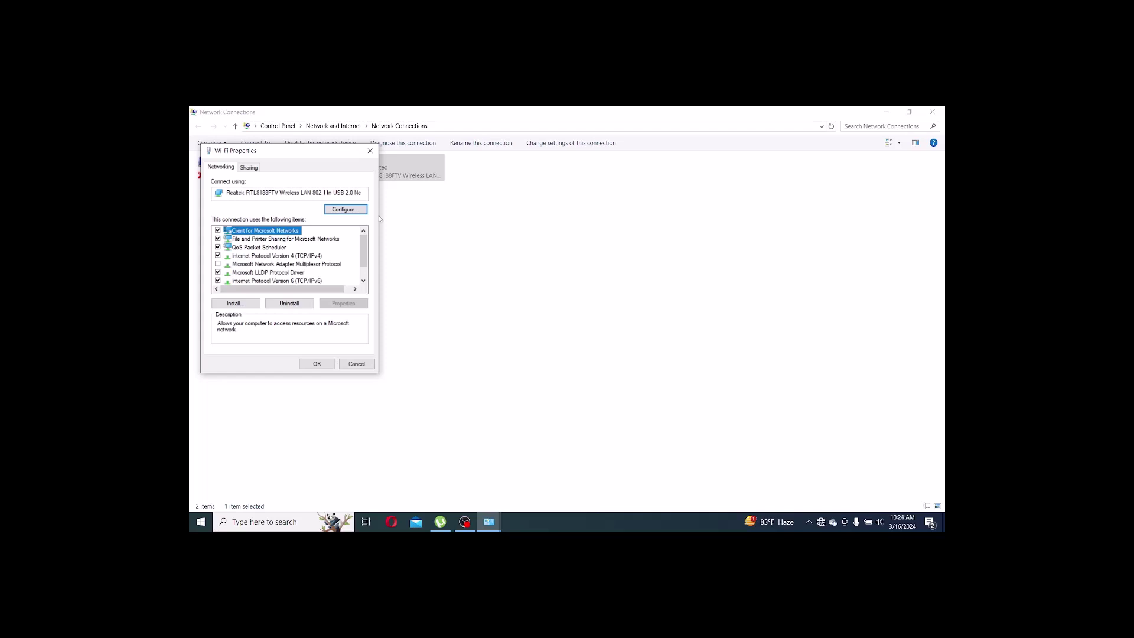
pyautogui.click(369, 151)
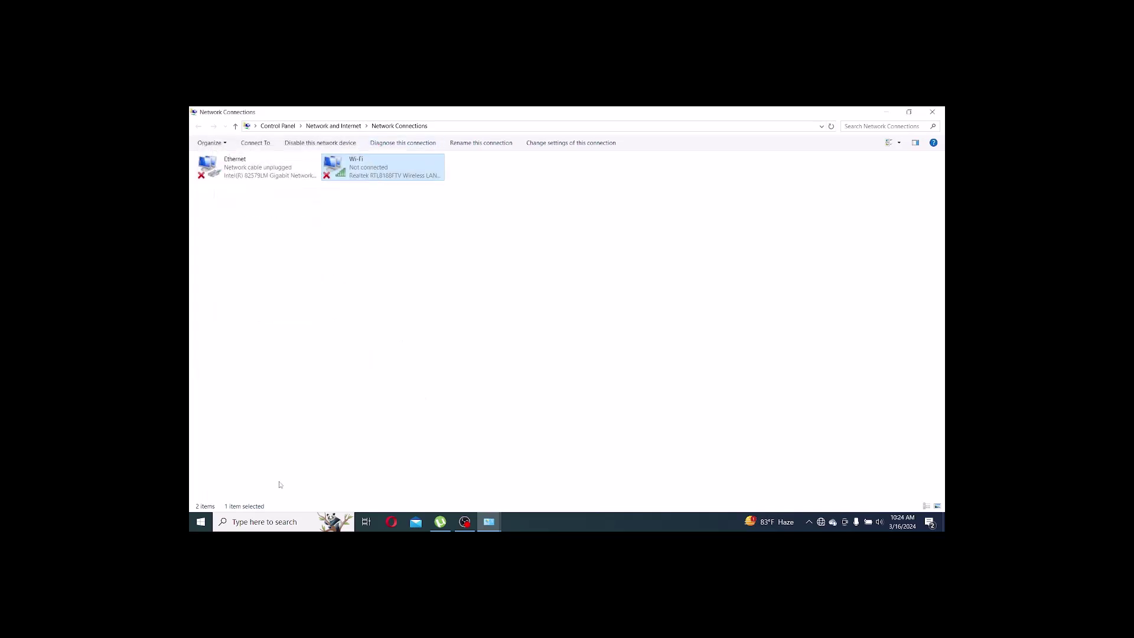
# Open the Network and Internet category in Control Panel.
pyautogui.click(250, 524)
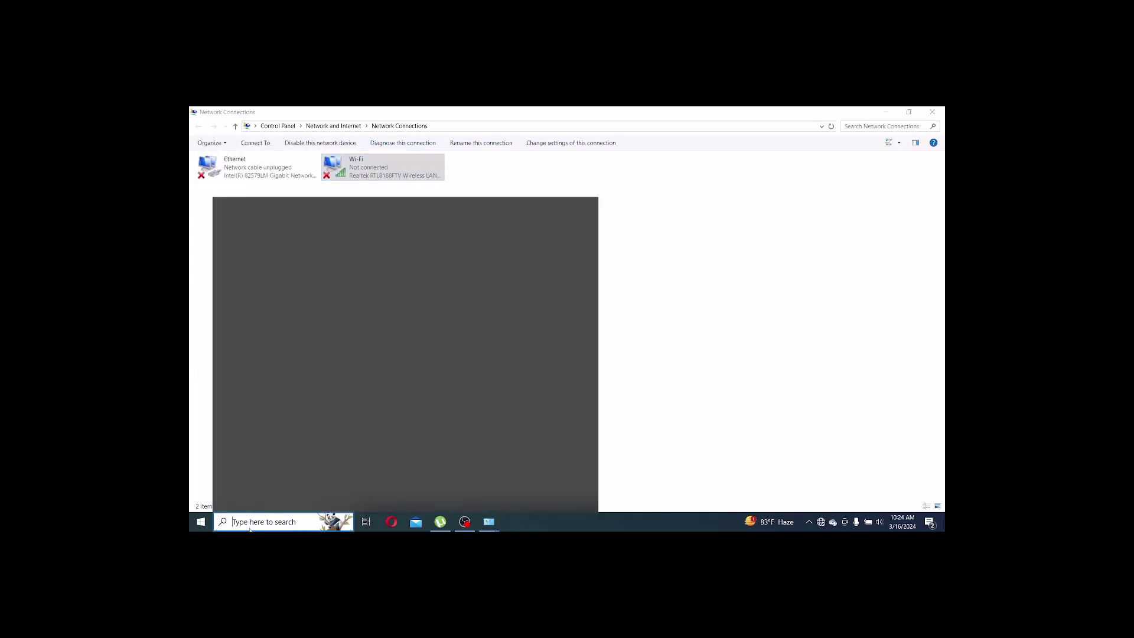
pyautogui.write('control')
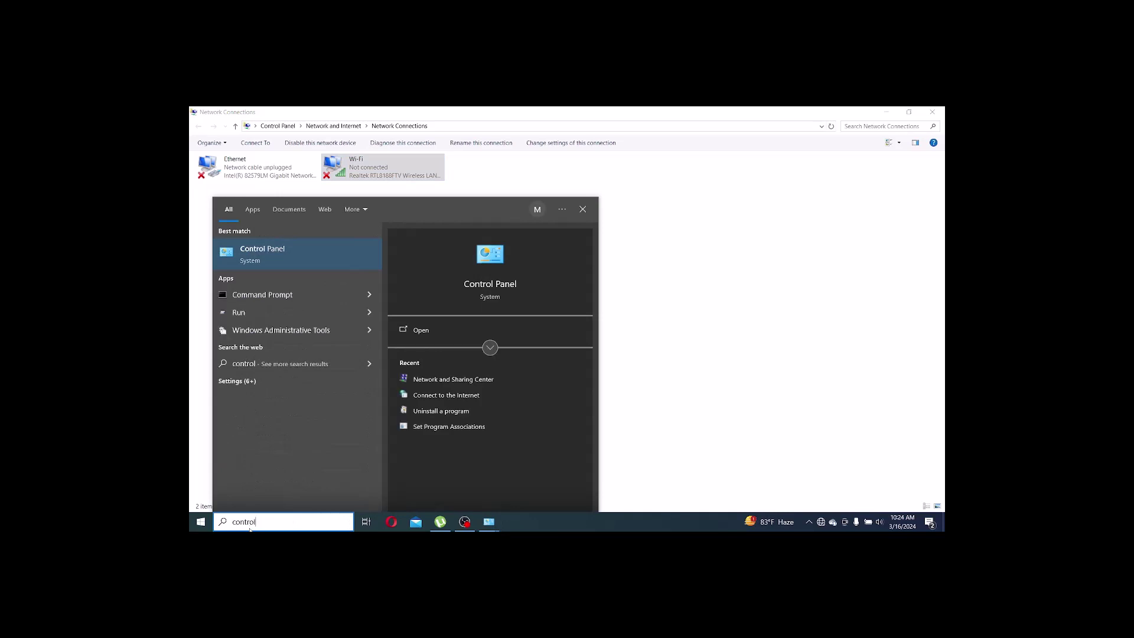
pyautogui.click(264, 250)
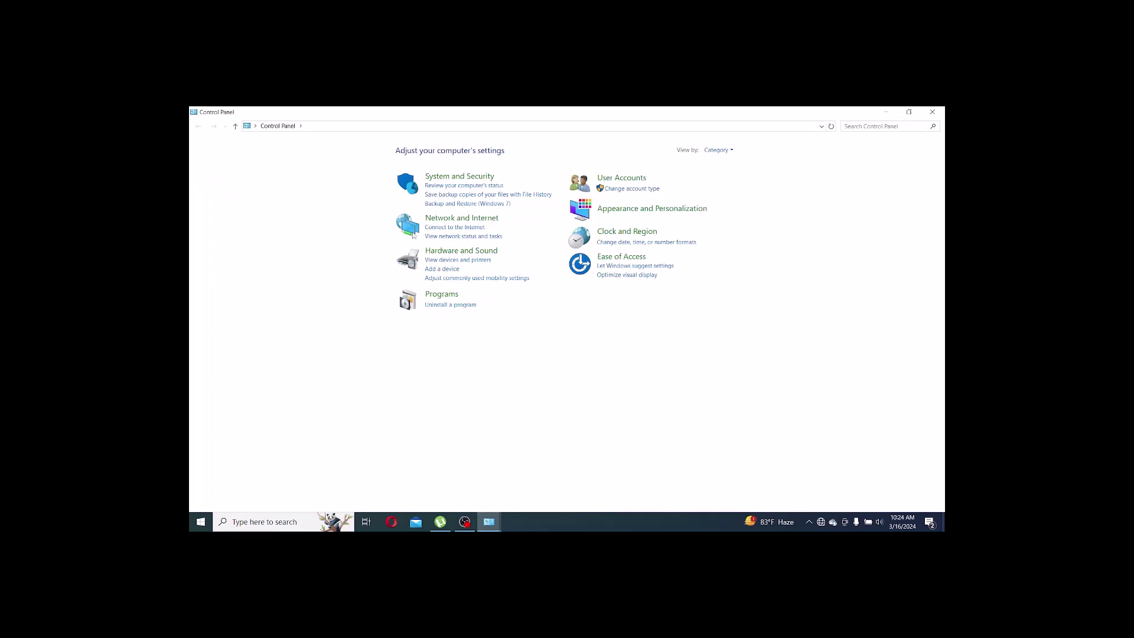
pyautogui.click(459, 221)
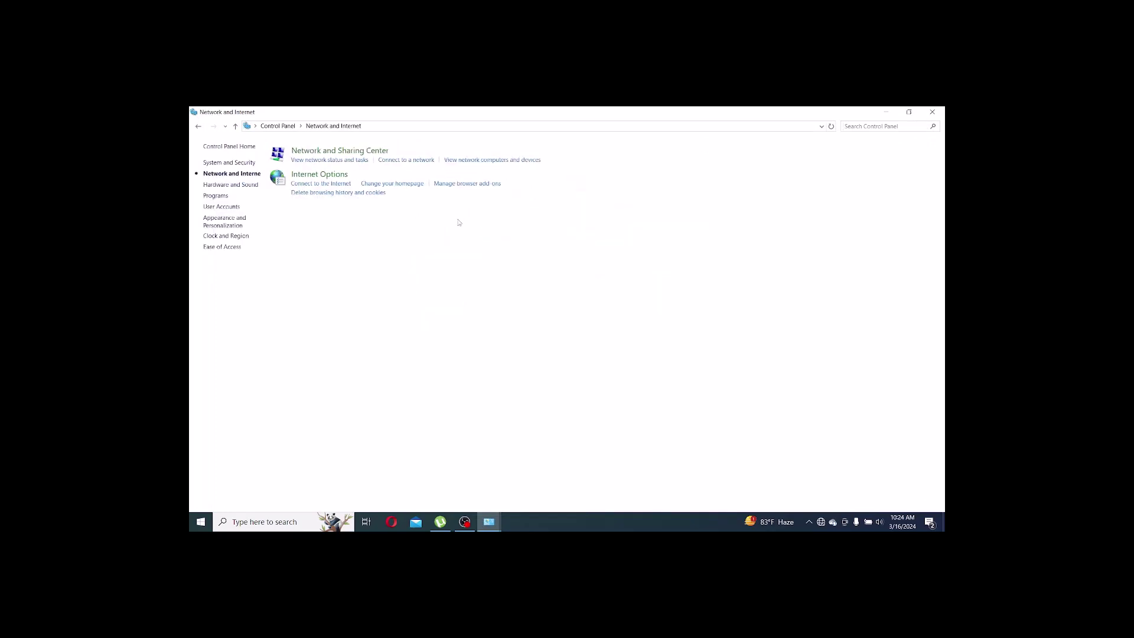
# Check the list of available Wi-Fi networks and close it.
pyautogui.click(821, 521)
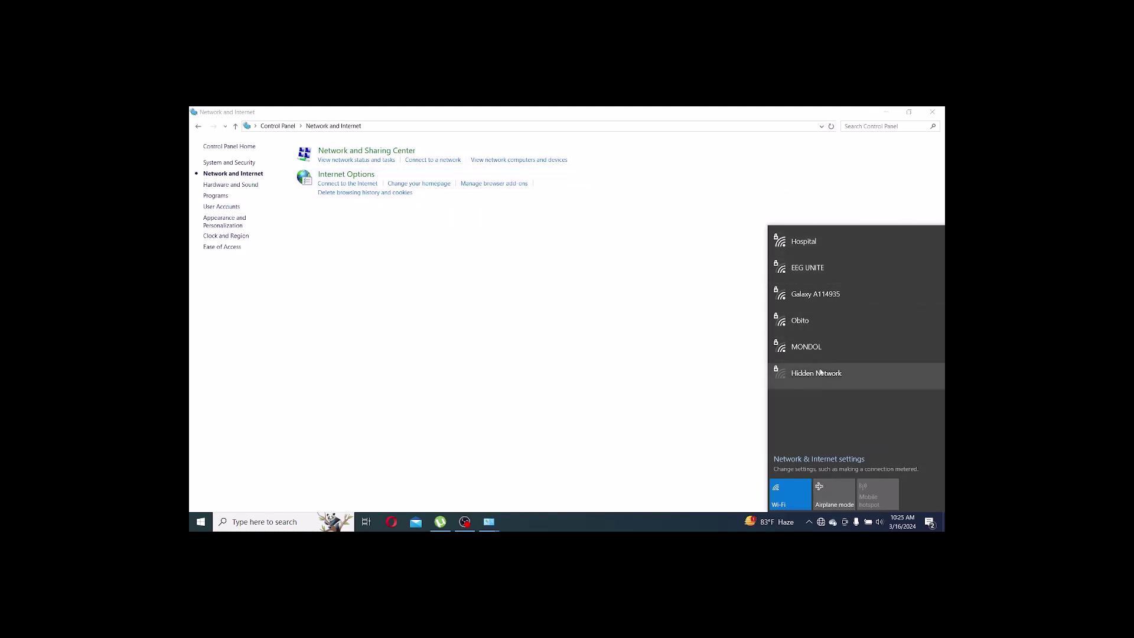
pyautogui.click(705, 349)
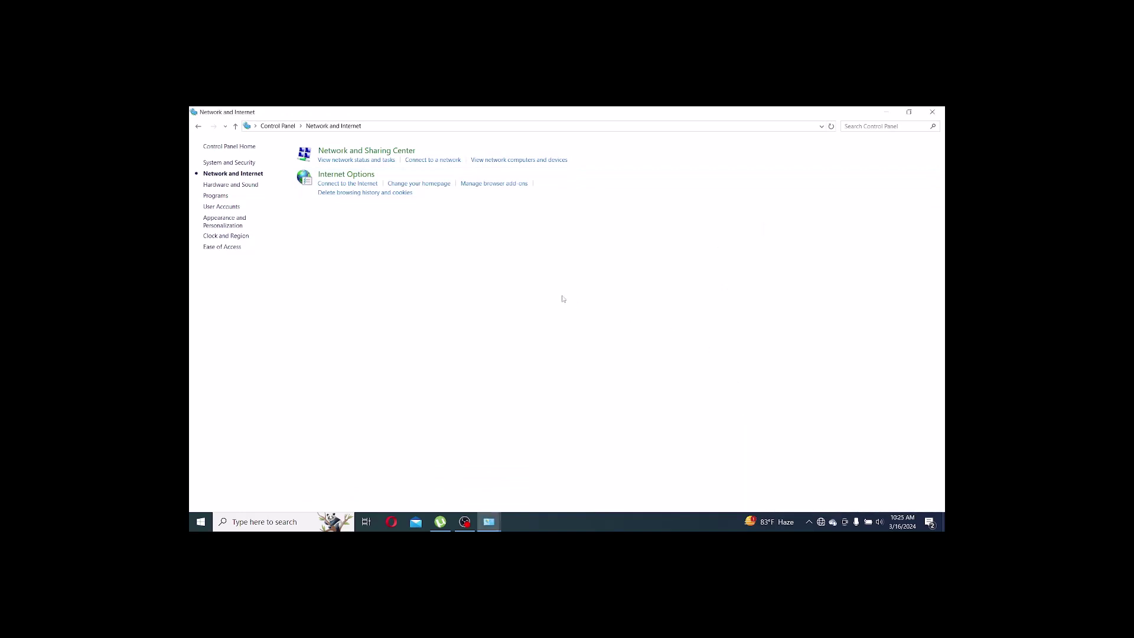